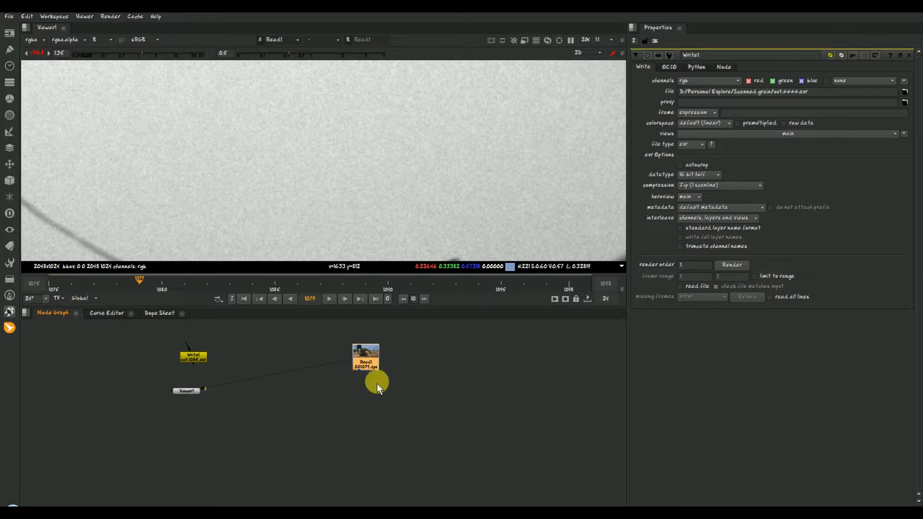
- Add a Blur node after the Read1 footage, view its output, and set the blur size to 10
{"action": "key", "text": "b"}
{"action": "left_click_drag", "start_coordinate": [428, 359], "coordinate": [433, 360]}
{"action": "left_click", "coordinate": [363, 360], "text": "ctrl+shift"}
{"action": "left_click", "coordinate": [439, 359]}
{"action": "key", "text": "1"}
{"action": "left_click_drag", "start_coordinate": [699, 93], "coordinate": [779, 91]}
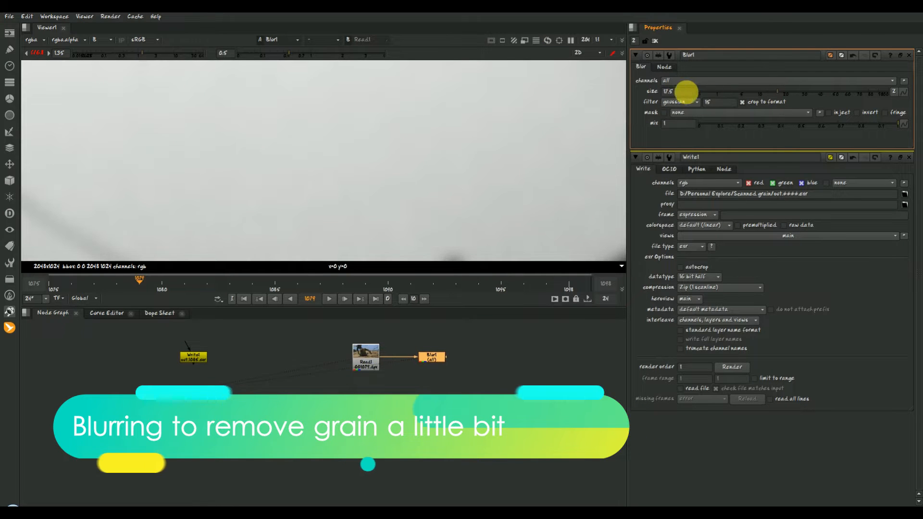
{"action": "left_click_drag", "start_coordinate": [686, 92], "coordinate": [649, 103]}
{"action": "type", "text": "10"}
{"action": "key", "text": "Return"}
- Compare the original plate with the blurred version at frame 1080
{"action": "scroll", "coordinate": [380, 155], "scroll_direction": "up", "scroll_amount": 3}
{"action": "left_click_drag", "start_coordinate": [342, 282], "coordinate": [154, 308]}
{"action": "left_click", "coordinate": [368, 359]}
{"action": "key", "text": "1"}
{"action": "left_click", "coordinate": [432, 358]}
{"action": "key", "text": "1"}
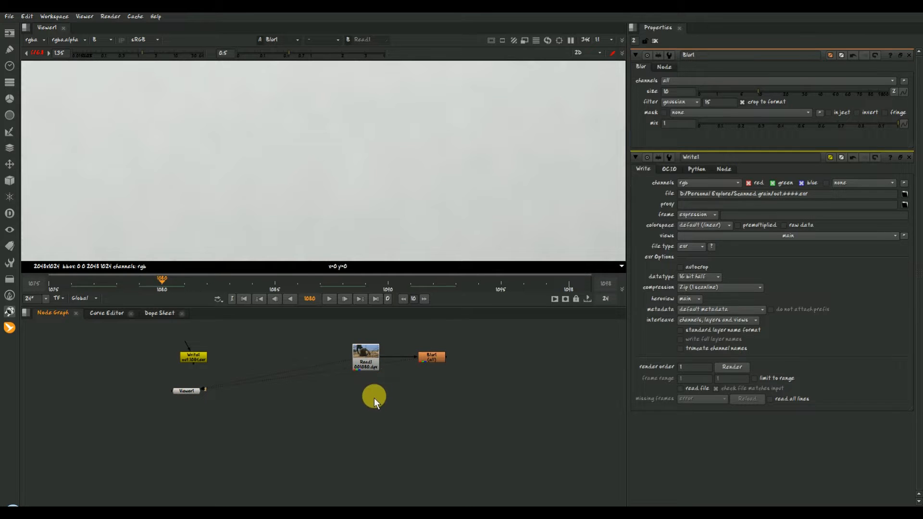
- Add a Merge node below the footage with input A from Read1 and input B from Blur1
{"action": "key", "text": "m"}
{"action": "left_click_drag", "start_coordinate": [367, 388], "coordinate": [431, 365]}
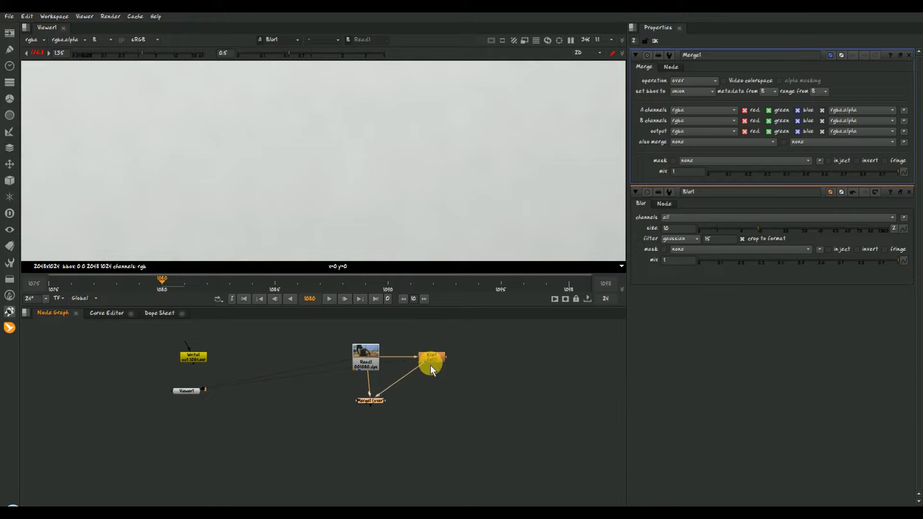
{"action": "scroll", "coordinate": [382, 401], "scroll_direction": "up", "scroll_amount": 3}
{"action": "left_click_drag", "start_coordinate": [365, 350], "coordinate": [422, 360]}
{"action": "left_click_drag", "start_coordinate": [371, 377], "coordinate": [476, 327]}
{"action": "left_click_drag", "start_coordinate": [368, 418], "coordinate": [367, 415]}
{"action": "left_click_drag", "start_coordinate": [480, 331], "coordinate": [473, 327]}
- Change the full size format in the project settings to 2048x1024
{"action": "left_click", "coordinate": [505, 400]}
{"action": "key", "text": "s"}
{"action": "key", "text": "1"}
{"action": "scroll", "coordinate": [639, 109], "scroll_direction": "up", "scroll_amount": 6}
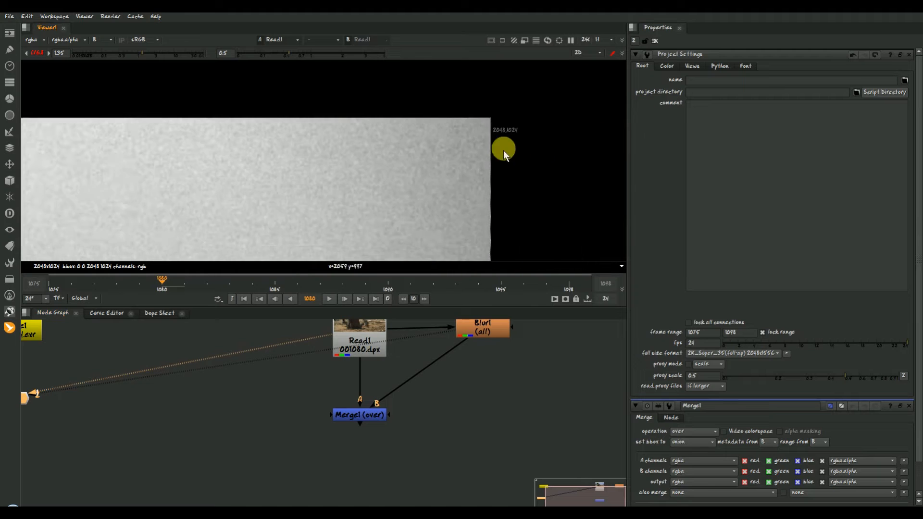
{"action": "left_click", "coordinate": [771, 354]}
{"action": "left_click", "coordinate": [791, 489]}
- View the Merge1 output in full colour and compare it with the original plate
{"action": "left_click", "coordinate": [370, 414]}
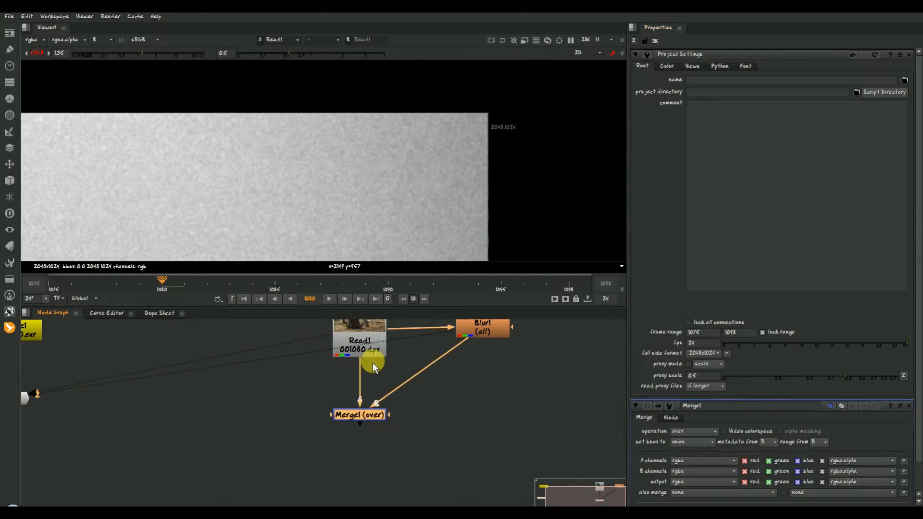
{"action": "key", "text": "1"}
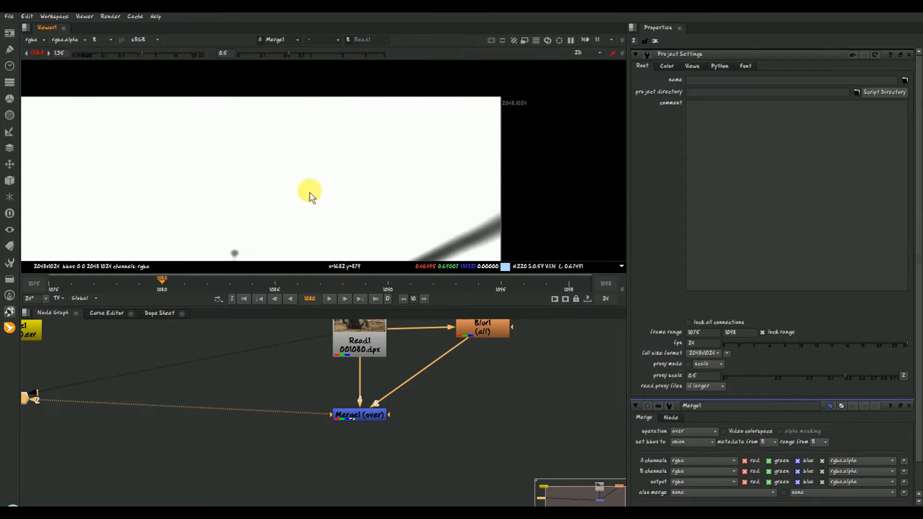
{"action": "scroll", "coordinate": [269, 207], "scroll_direction": "up", "scroll_amount": 2}
{"action": "key", "text": "b"}
{"action": "scroll", "coordinate": [274, 190], "scroll_direction": "down", "scroll_amount": 1}
{"action": "left_click", "coordinate": [351, 339]}
{"action": "key", "text": "1"}
{"action": "left_click", "coordinate": [371, 417]}
{"action": "key", "text": "1"}
- Set the Merge1 operation to minus
{"action": "mouse_move", "coordinate": [376, 406]}
{"action": "left_mouse_down"}
{"action": "mouse_move", "coordinate": [478, 344]}
{"action": "mouse_move", "coordinate": [372, 420]}
{"action": "left_mouse_up"}
{"action": "double_click", "coordinate": [375, 417]}
{"action": "left_click", "coordinate": [695, 81]}
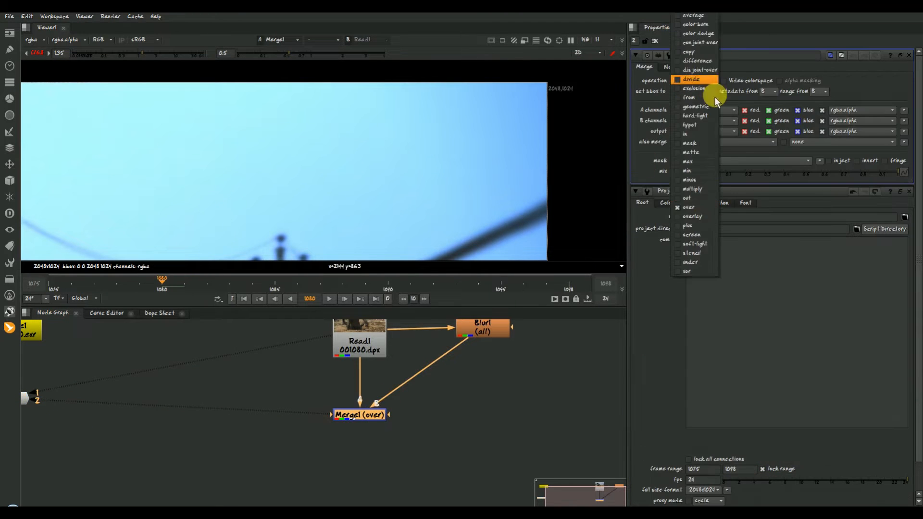
{"action": "left_click", "coordinate": [701, 179]}
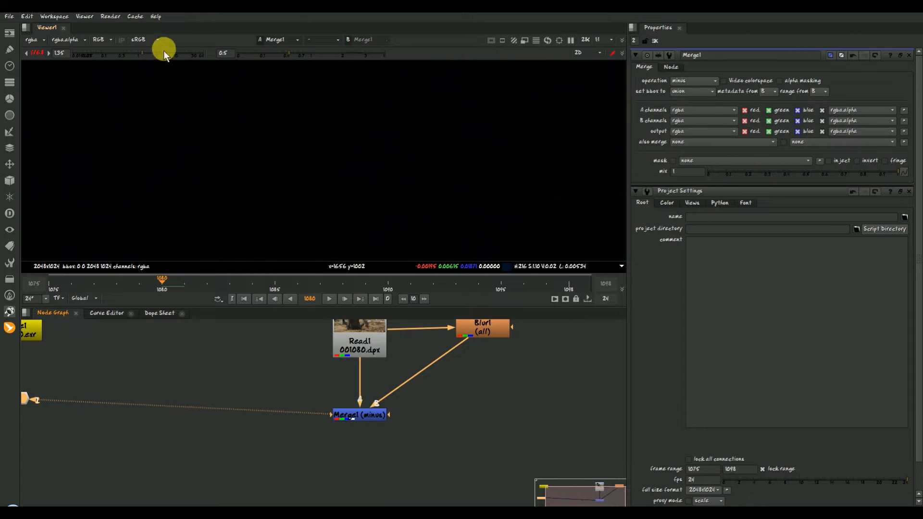
- Raise the viewer gain to 8.5 and gamma to 0.76 to examine the subtracted grain over the frame
{"action": "left_click_drag", "start_coordinate": [167, 51], "coordinate": [171, 50]}
{"action": "left_click_drag", "start_coordinate": [288, 53], "coordinate": [301, 54]}
{"action": "scroll", "coordinate": [365, 172], "scroll_direction": "down", "scroll_amount": 2}
{"action": "scroll", "coordinate": [350, 195], "scroll_direction": "down", "scroll_amount": 3}
{"action": "scroll", "coordinate": [382, 146], "scroll_direction": "down", "scroll_amount": 3}
{"action": "scroll", "coordinate": [361, 151], "scroll_direction": "down", "scroll_amount": 1}
{"action": "middle_click_drag", "start_coordinate": [330, 160], "coordinate": [337, 140]}
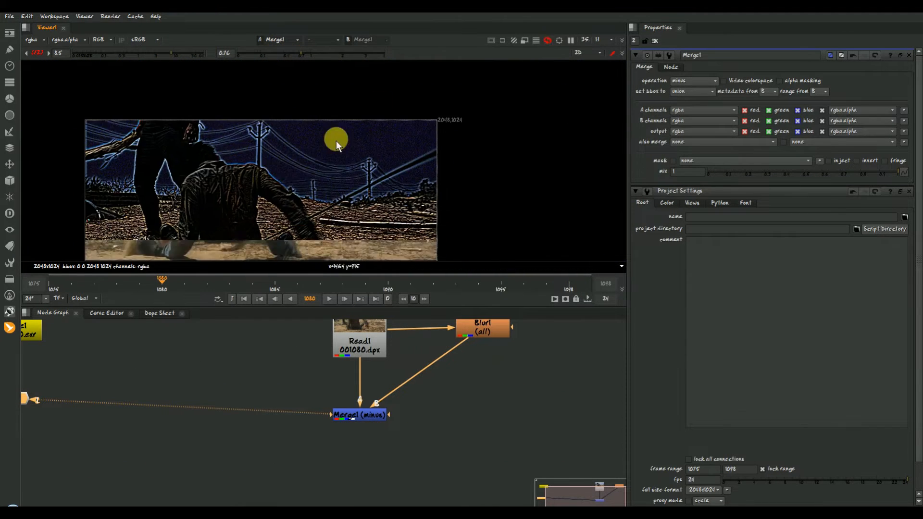
- Inspect the sky grain up close across several frames, in colour and in the blue channel
{"action": "scroll", "coordinate": [368, 144], "scroll_direction": "up", "scroll_amount": 4}
{"action": "scroll", "coordinate": [346, 134], "scroll_direction": "up", "scroll_amount": 5}
{"action": "left_click_drag", "start_coordinate": [205, 285], "coordinate": [106, 289]}
{"action": "scroll", "coordinate": [356, 172], "scroll_direction": "down", "scroll_amount": 3}
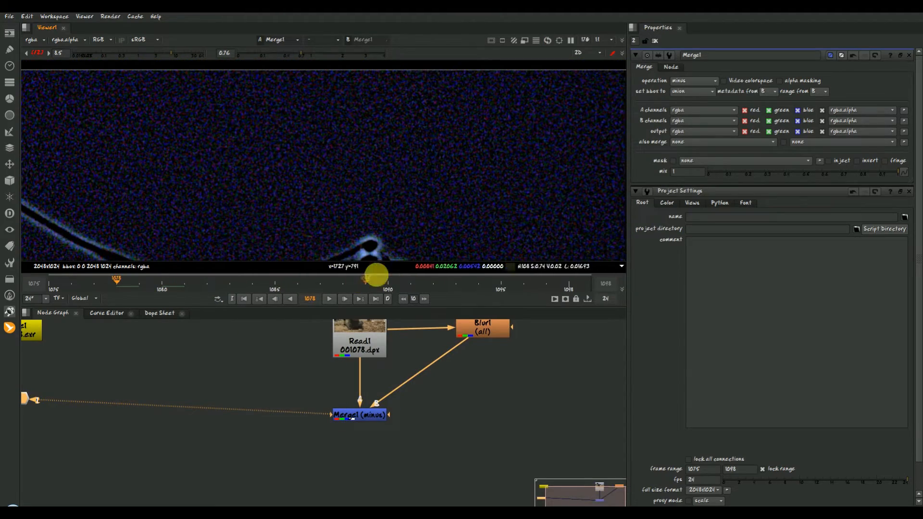
{"action": "key", "text": "b"}
{"action": "left_click_drag", "start_coordinate": [352, 287], "coordinate": [252, 289]}
- Add an Add node with a value of 0.5 after Merge1 and view its output
{"action": "key", "text": "Tab"}
{"action": "type", "text": "ad"}
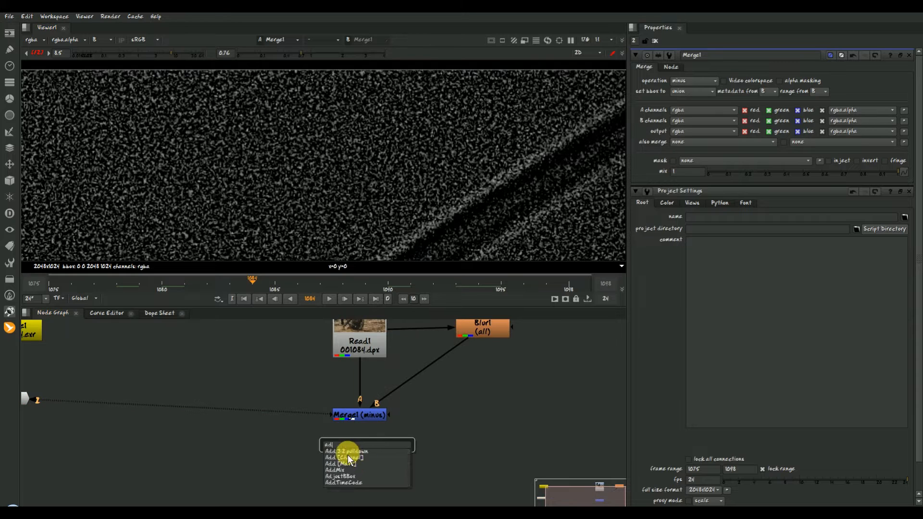
{"action": "key", "text": "Return"}
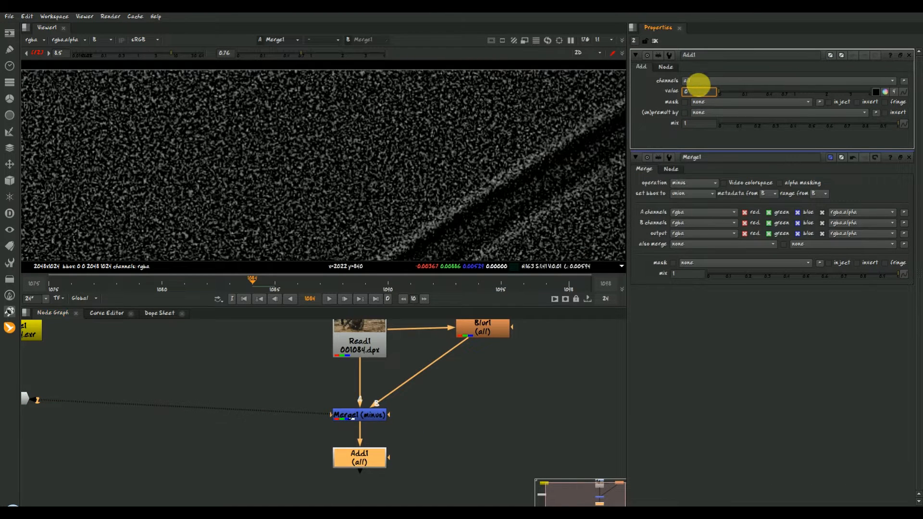
{"action": "left_click", "coordinate": [366, 456]}
{"action": "key", "text": "1"}
- Lower the viewer gain to 1.3 and gamma to 0.46, and inspect the offset grain in the sky
{"action": "middle_click_drag", "start_coordinate": [390, 192], "coordinate": [314, 227]}
{"action": "left_click", "coordinate": [128, 54]}
{"action": "left_click", "coordinate": [287, 54]}
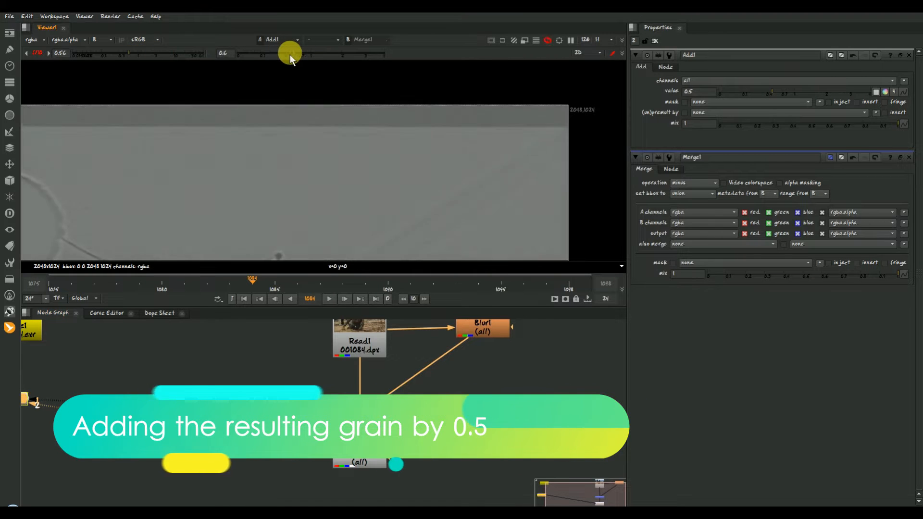
{"action": "scroll", "coordinate": [294, 190], "scroll_direction": "up", "scroll_amount": 3}
{"action": "left_click_drag", "start_coordinate": [129, 54], "coordinate": [141, 54]}
{"action": "scroll", "coordinate": [321, 183], "scroll_direction": "down", "scroll_amount": 2}
{"action": "scroll", "coordinate": [320, 183], "scroll_direction": "down", "scroll_amount": 2}
{"action": "scroll", "coordinate": [358, 154], "scroll_direction": "up", "scroll_amount": 2}
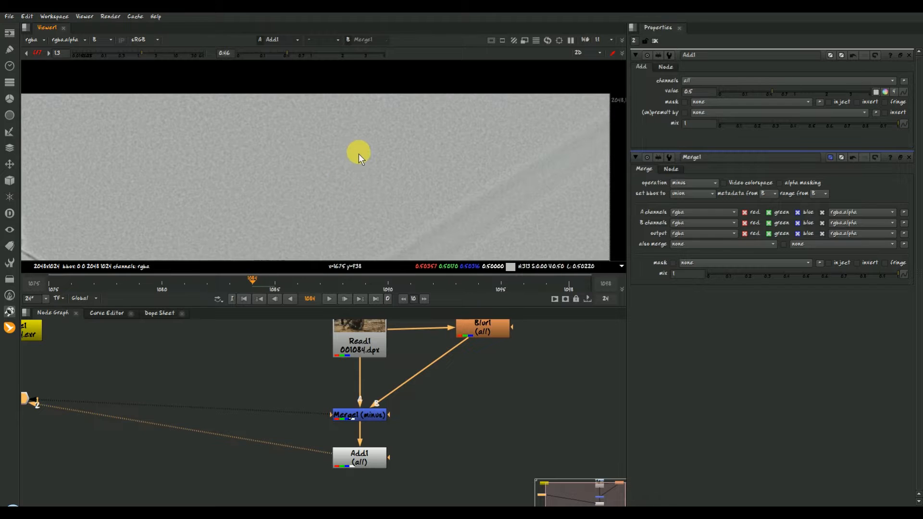
{"action": "scroll", "coordinate": [327, 175], "scroll_direction": "down", "scroll_amount": 2}
{"action": "scroll", "coordinate": [298, 189], "scroll_direction": "up", "scroll_amount": 3}
{"action": "key", "text": "b"}
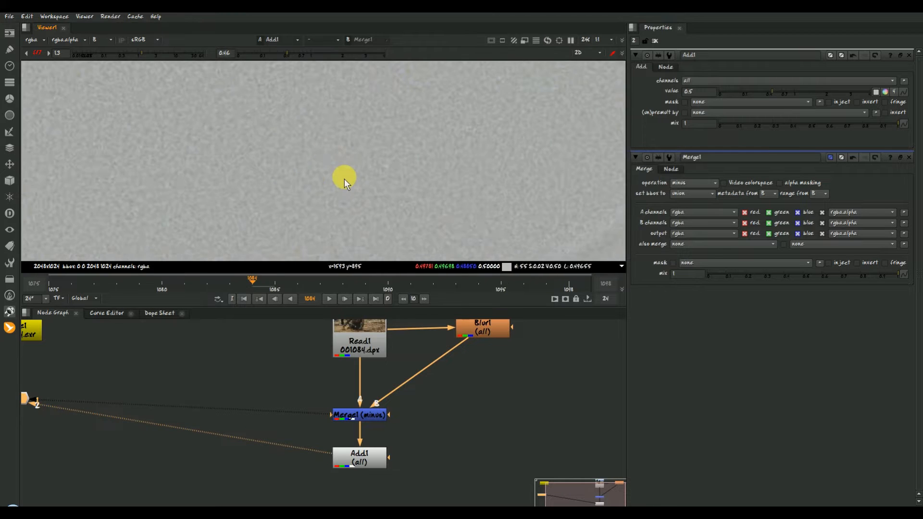
- Add a Crop node after Add1
{"action": "left_click", "coordinate": [361, 457]}
{"action": "key", "text": "Tab"}
{"action": "type", "text": "cro"}
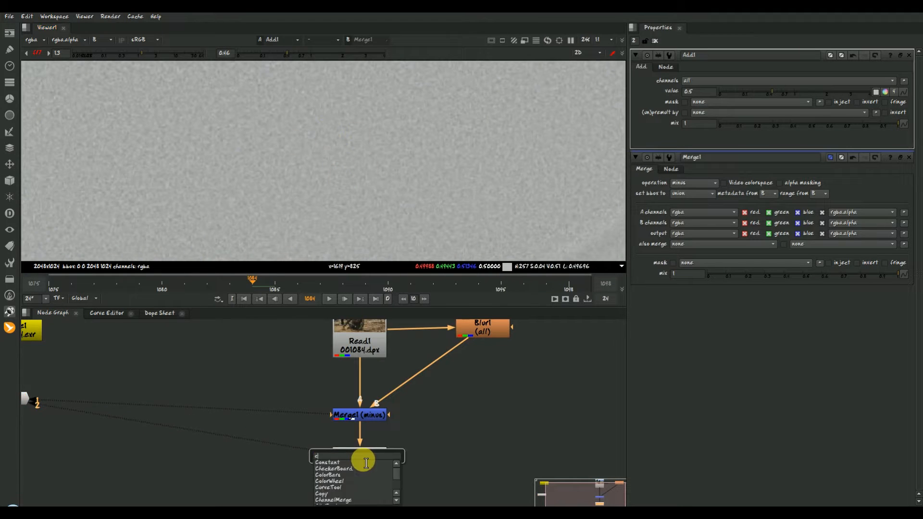
{"action": "key", "text": "Return"}
{"action": "scroll", "coordinate": [464, 447], "scroll_direction": "down", "scroll_amount": 3}
{"action": "scroll", "coordinate": [422, 212], "scroll_direction": "down", "scroll_amount": 6}
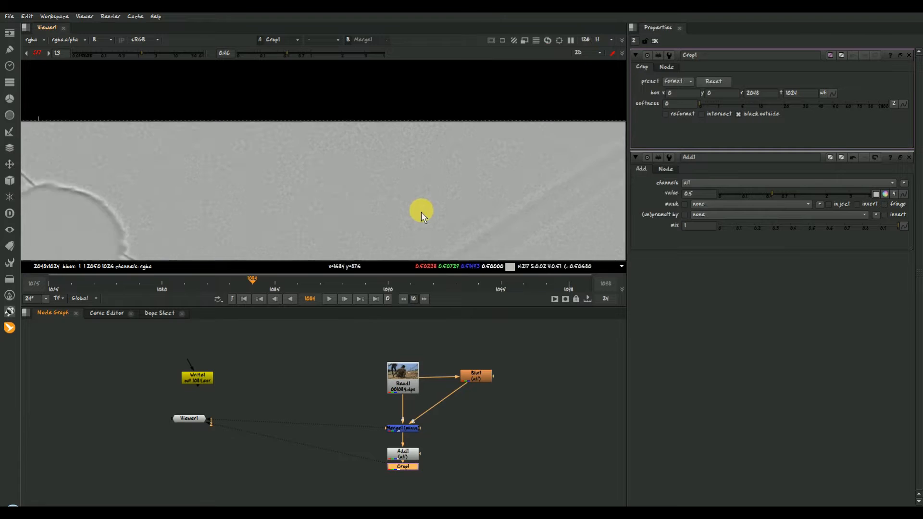
{"action": "middle_click_drag", "start_coordinate": [342, 183], "coordinate": [358, 157]}
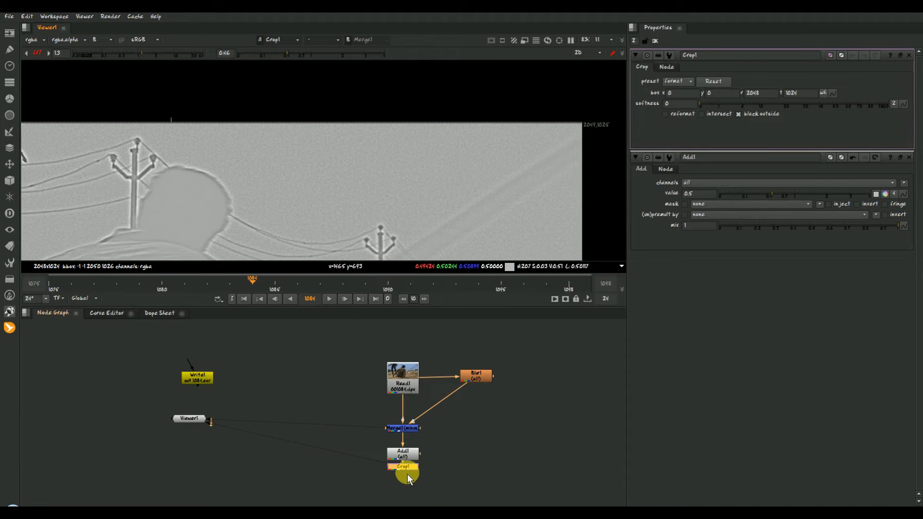
- Shrink the crop box to a clean sky patch at x 1449.5, y 888, r 1726, t 1024
{"action": "scroll", "coordinate": [377, 180], "scroll_direction": "down", "scroll_amount": 5}
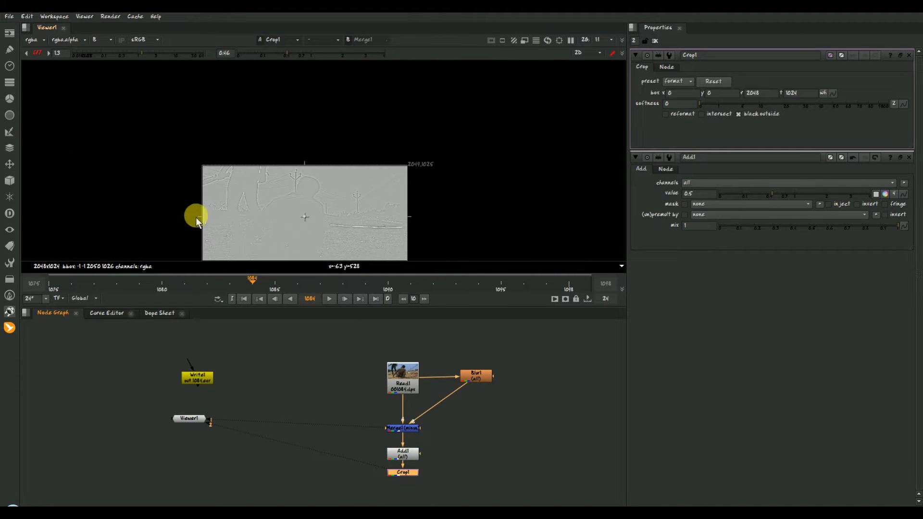
{"action": "left_click_drag", "start_coordinate": [202, 219], "coordinate": [329, 213]}
{"action": "middle_click_drag", "start_coordinate": [378, 228], "coordinate": [384, 160]}
{"action": "left_click_drag", "start_coordinate": [372, 201], "coordinate": [379, 103]}
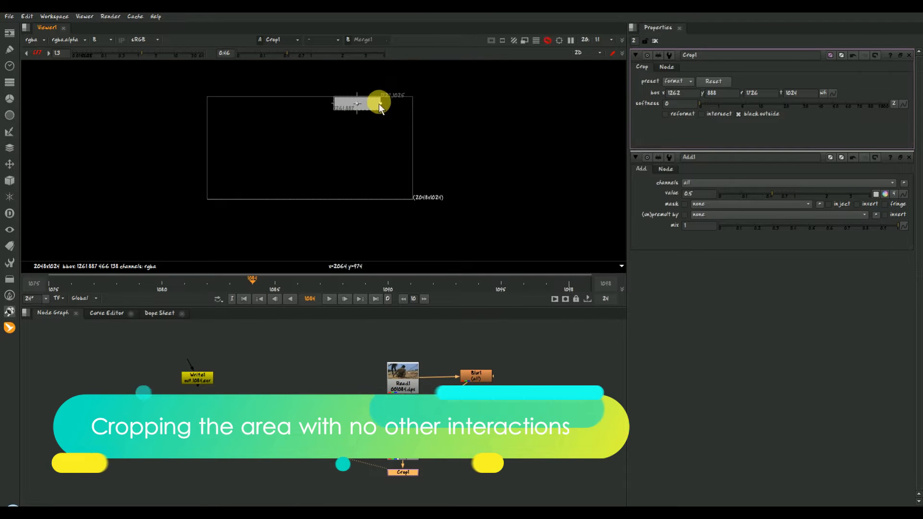
{"action": "scroll", "coordinate": [368, 115], "scroll_direction": "up", "scroll_amount": 8}
{"action": "scroll", "coordinate": [190, 160], "scroll_direction": "down", "scroll_amount": 3}
{"action": "left_click_drag", "start_coordinate": [83, 139], "coordinate": [191, 144]}
- Play back the cropped grain patch to check that nothing else crosses it
{"action": "key", "text": "f"}
{"action": "left_click", "coordinate": [329, 299]}
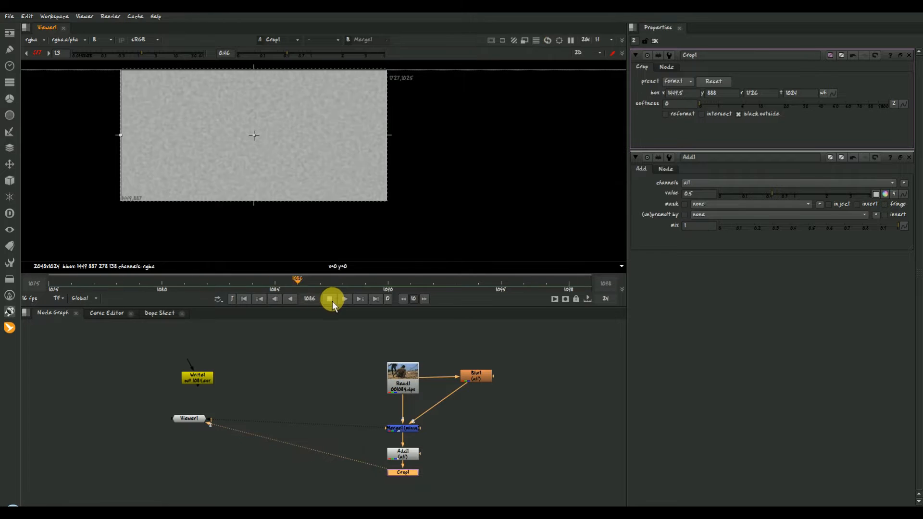
{"action": "left_click", "coordinate": [330, 299]}
{"action": "scroll", "coordinate": [379, 192], "scroll_direction": "down", "scroll_amount": 3}
{"action": "scroll", "coordinate": [380, 191], "scroll_direction": "down", "scroll_amount": 5}
{"action": "scroll", "coordinate": [380, 149], "scroll_direction": "down", "scroll_amount": 2}
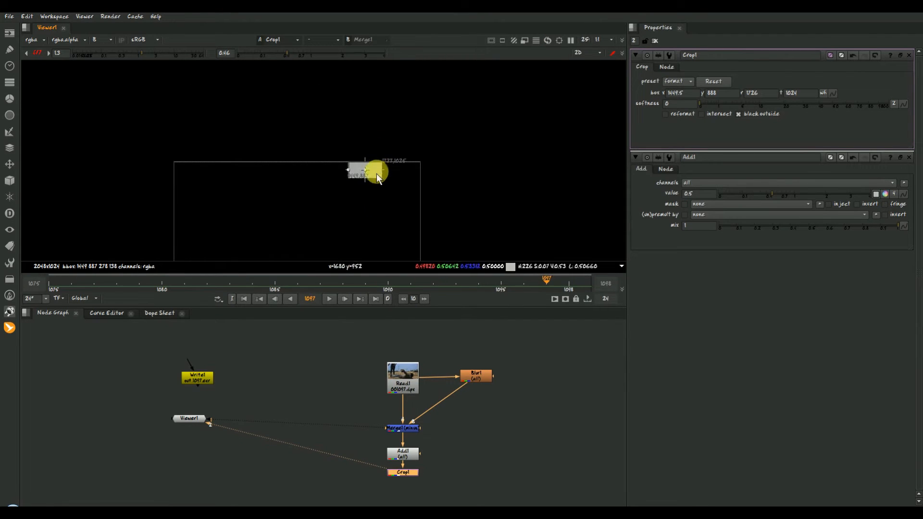
- Add a Transform node after Crop1 and move the grain patch to the frame's upper-left corner, translated about -1444, -2
{"action": "middle_click_drag", "start_coordinate": [378, 230], "coordinate": [401, 189]}
{"action": "key", "text": "t"}
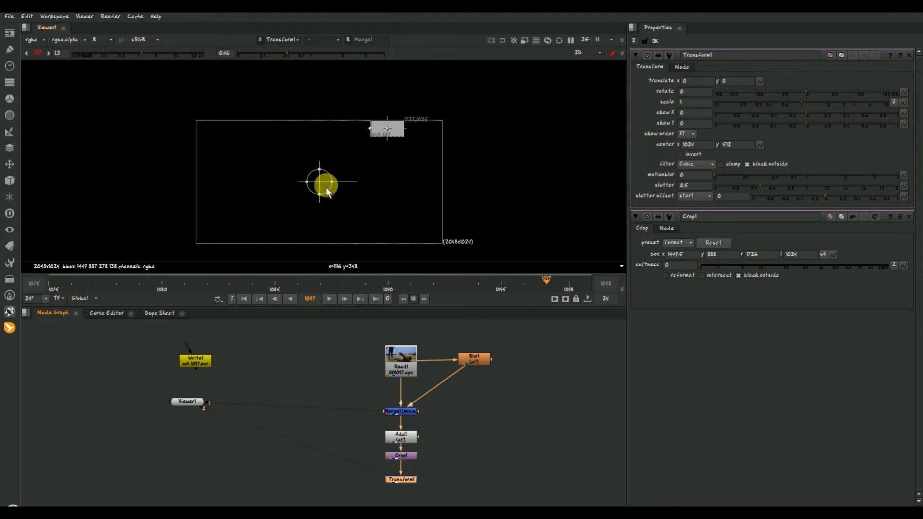
{"action": "left_click_drag", "start_coordinate": [324, 189], "coordinate": [122, 132]}
{"action": "scroll", "coordinate": [386, 128], "scroll_direction": "up", "scroll_amount": 2}
{"action": "left_click", "coordinate": [909, 216]}
{"action": "scroll", "coordinate": [120, 130], "scroll_direction": "up", "scroll_amount": 8}
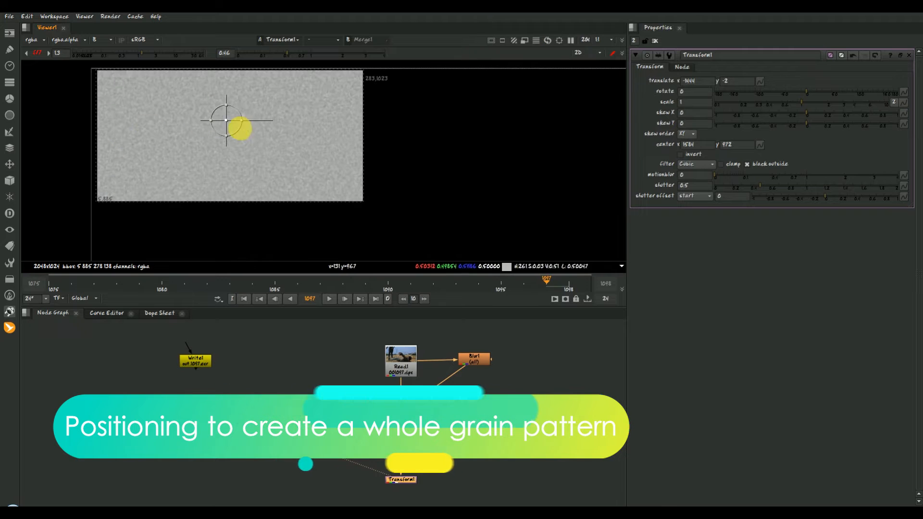
- Fine-tune Transform1's translate to x -1450 and y 0 so the patch fills the frame's corner
{"action": "left_click_drag", "start_coordinate": [234, 129], "coordinate": [229, 127]}
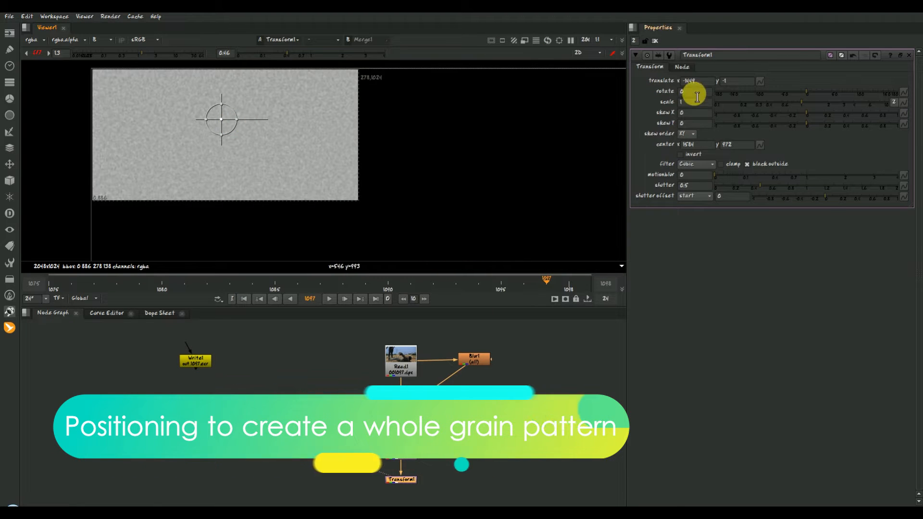
{"action": "left_click", "coordinate": [709, 82]}
{"action": "key", "text": "Up"}
{"action": "key", "text": "Down"}
{"action": "key", "text": "Down"}
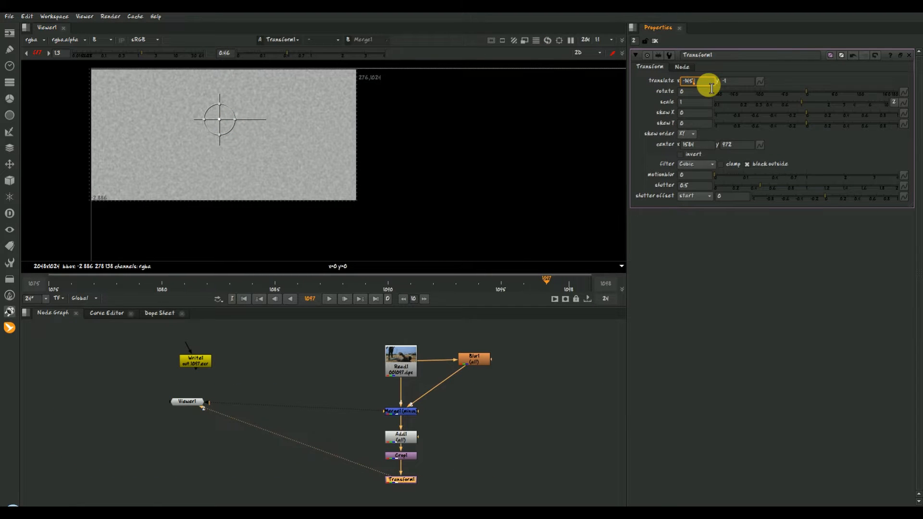
{"action": "left_click", "coordinate": [735, 81]}
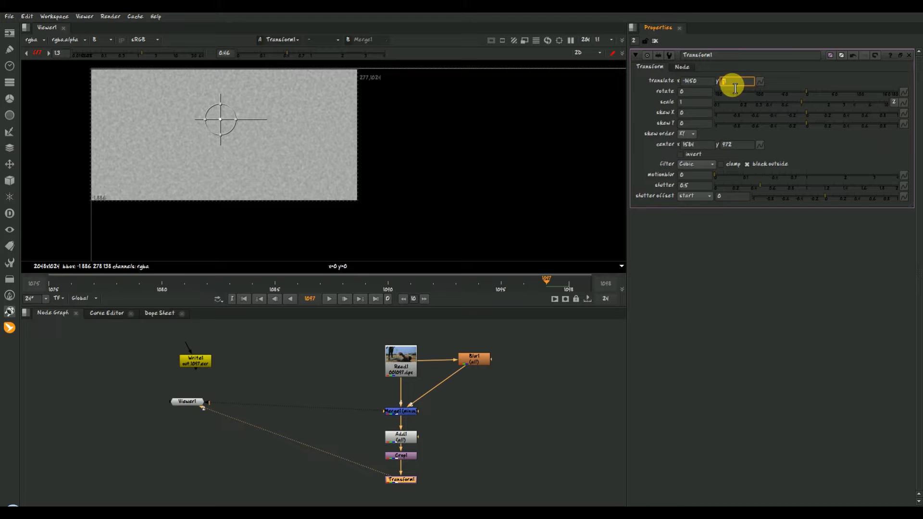
{"action": "key", "text": "Up"}
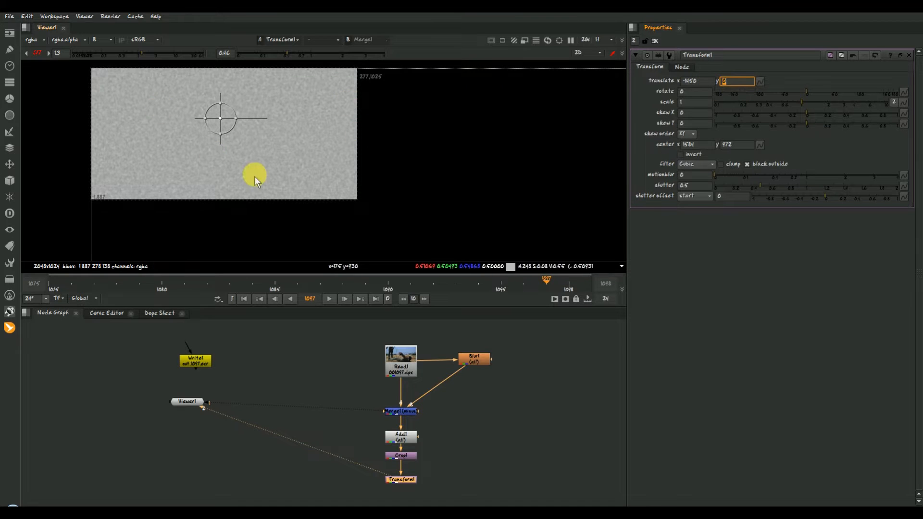
- Add a Merge node below Transform1 and branch a second Transform from Transform1 into the merge
{"action": "scroll", "coordinate": [270, 141], "scroll_direction": "down", "scroll_amount": 4}
{"action": "key", "text": "m"}
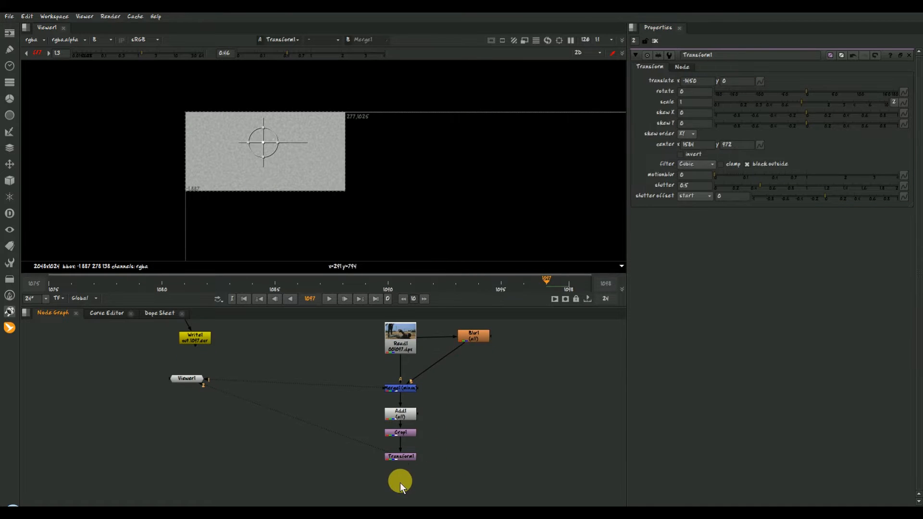
{"action": "left_click", "coordinate": [405, 460]}
{"action": "left_click", "coordinate": [450, 465]}
{"action": "key", "text": "t"}
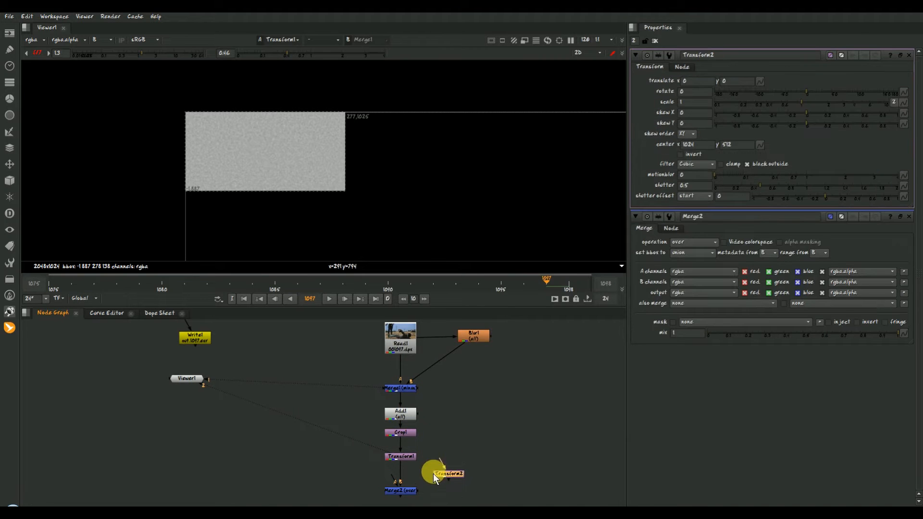
{"action": "left_click_drag", "start_coordinate": [452, 475], "coordinate": [403, 489]}
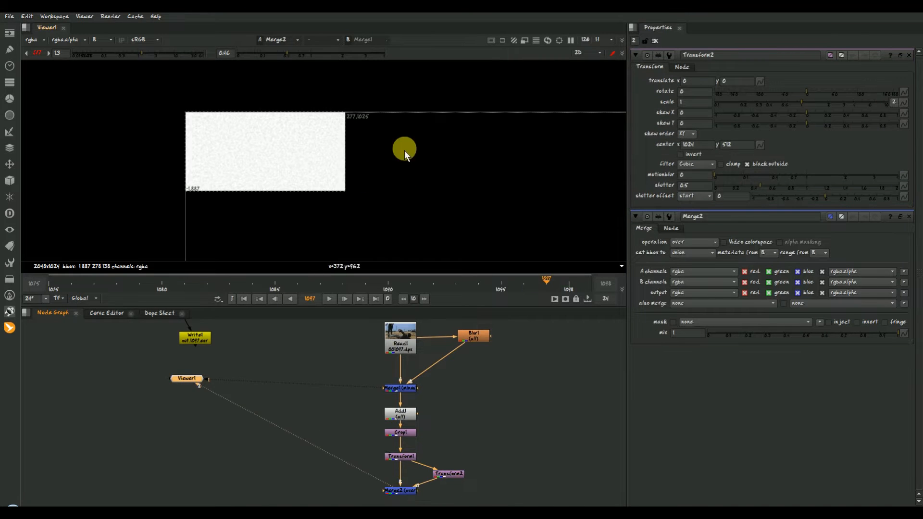
- Place Transform2's pivot on the grain patch at about 122, 954 and shift the copy beside the first patch
{"action": "left_click", "coordinate": [448, 473]}
{"action": "scroll", "coordinate": [383, 144], "scroll_direction": "down", "scroll_amount": 5}
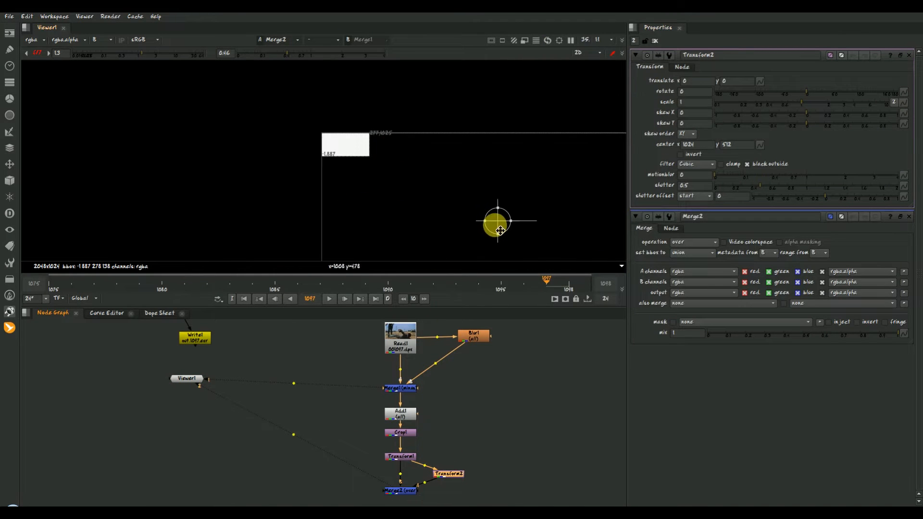
{"action": "left_click_drag", "start_coordinate": [496, 226], "coordinate": [399, 149], "text": "ctrl"}
{"action": "left_click", "coordinate": [736, 81]}
- Close the gap between the two grain patches by setting Transform2's horizontal translate to 276
{"action": "scroll", "coordinate": [392, 138], "scroll_direction": "up", "scroll_amount": 5}
{"action": "scroll", "coordinate": [353, 132], "scroll_direction": "up", "scroll_amount": 1}
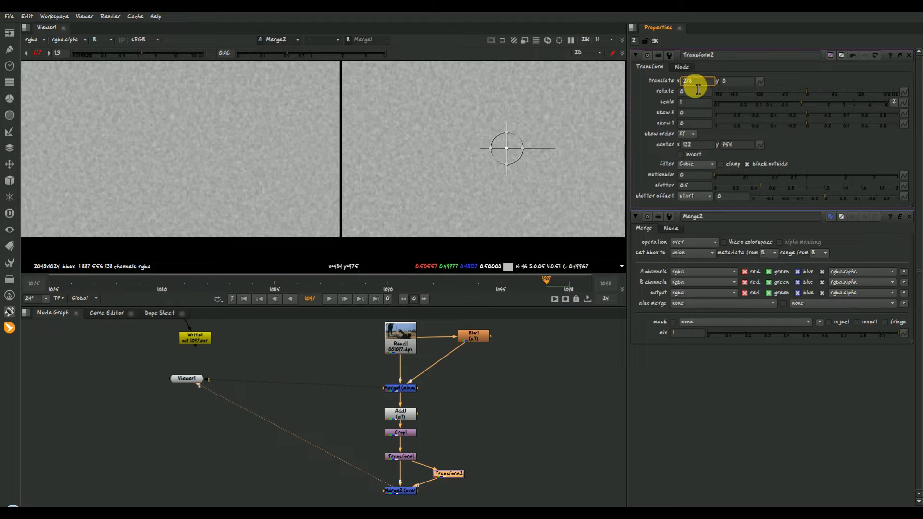
{"action": "key", "text": "Down"}
{"action": "key", "text": "Down"}
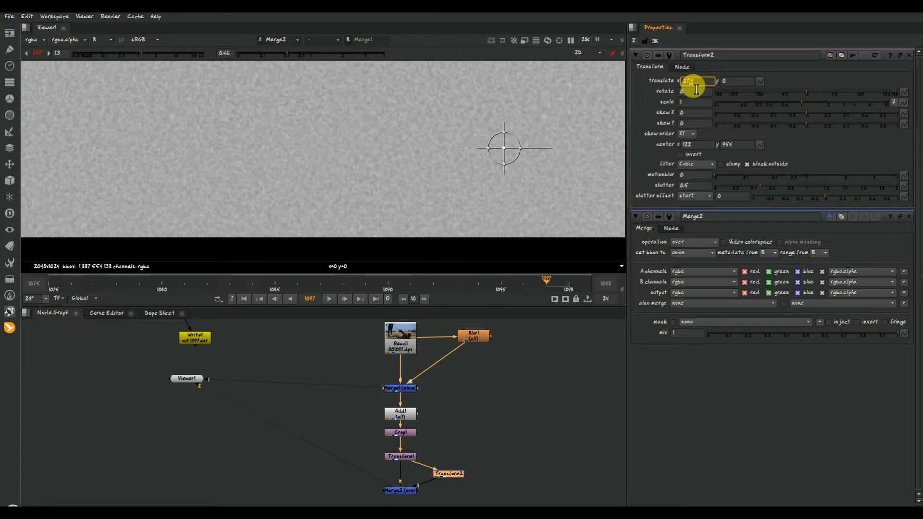
{"action": "scroll", "coordinate": [411, 168], "scroll_direction": "down", "scroll_amount": 5}
{"action": "middle_click_drag", "start_coordinate": [488, 214], "coordinate": [479, 209]}
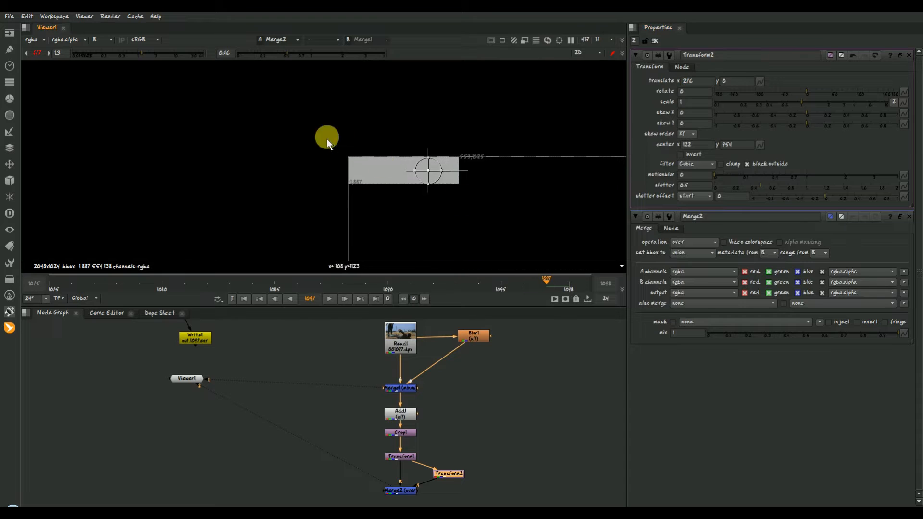
- Paste a vertical chain of Transform2 copies beneath Transform2 in the node graph
{"action": "middle_click_drag", "start_coordinate": [473, 477], "coordinate": [393, 351]}
{"action": "left_click_drag", "start_coordinate": [345, 365], "coordinate": [380, 349]}
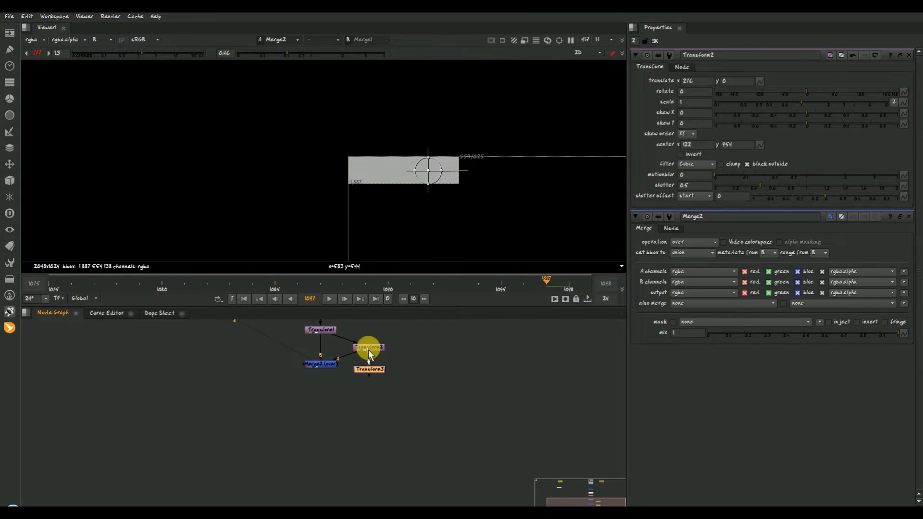
{"action": "key", "text": "t"}
{"action": "key", "text": "t"}
{"action": "key", "text": "t"}
{"action": "key", "text": "t"}
{"action": "key", "text": "t"}
{"action": "key", "text": "t"}
{"action": "key", "text": "t"}
{"action": "key", "text": "t"}
{"action": "key", "text": "t"}
{"action": "key", "text": "t"}
{"action": "key", "text": "t"}
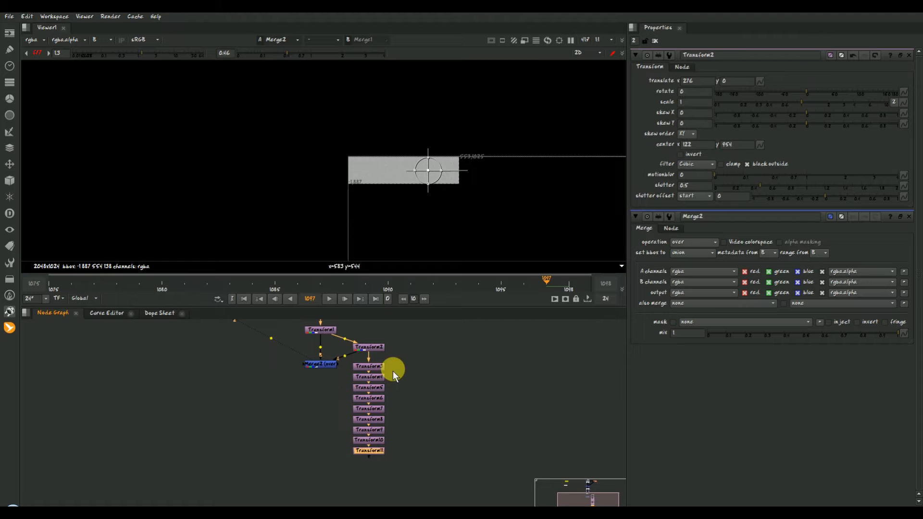
{"action": "scroll", "coordinate": [472, 205], "scroll_direction": "down", "scroll_amount": 2}
- Connect the copies Transform3 through Transform8 into Merge2 to fill the row across the frame, and delete the surplus copies
{"action": "middle_click_drag", "start_coordinate": [308, 167], "coordinate": [181, 138]}
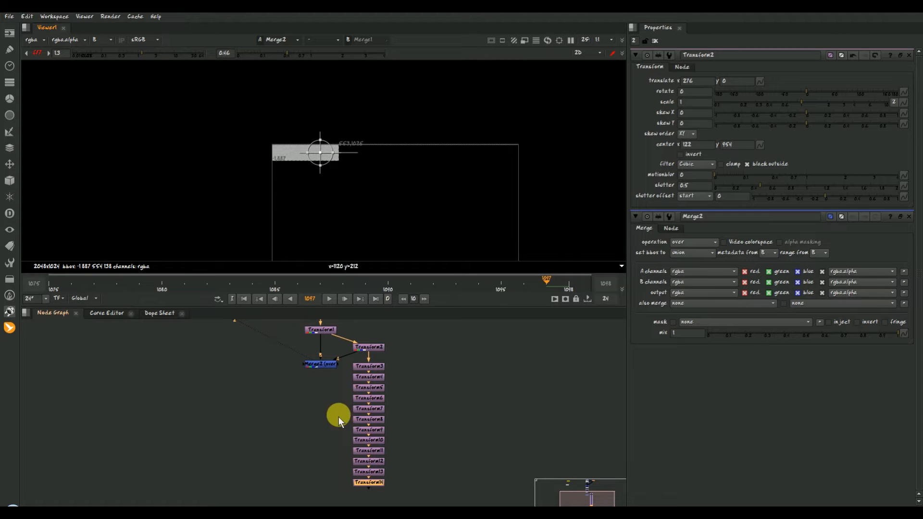
{"action": "left_click_drag", "start_coordinate": [370, 374], "coordinate": [368, 378]}
{"action": "left_click_drag", "start_coordinate": [302, 391], "coordinate": [313, 503]}
{"action": "key", "text": "Delete"}
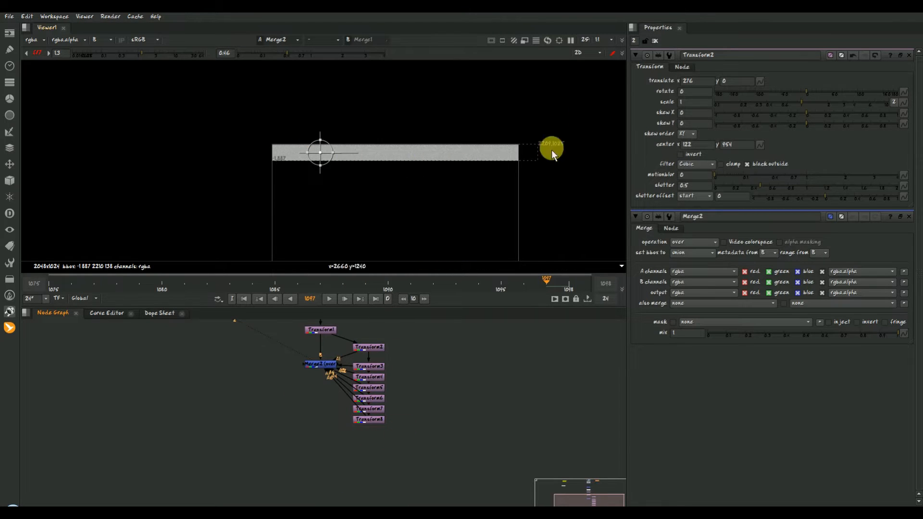
- Add a second Merge node below Merge2 and branch a new Transform from Merge2 into it
{"action": "left_click_drag", "start_coordinate": [276, 422], "coordinate": [340, 346]}
{"action": "key", "text": "m"}
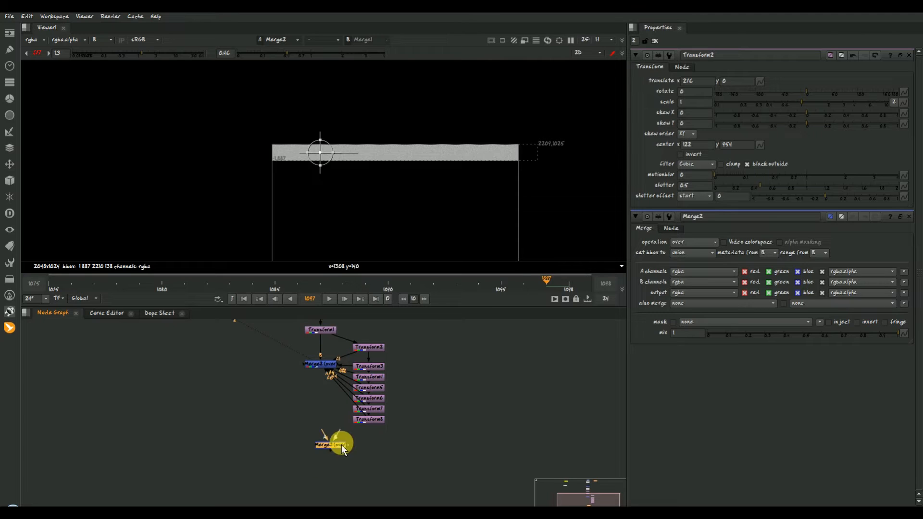
{"action": "left_click_drag", "start_coordinate": [335, 483], "coordinate": [320, 365]}
{"action": "key", "text": "t"}
{"action": "middle_click_drag", "start_coordinate": [379, 453], "coordinate": [412, 408]}
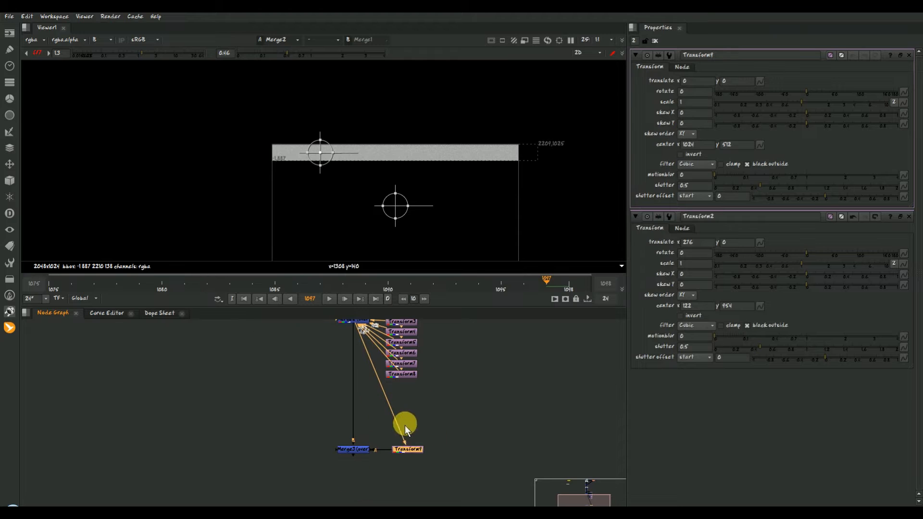
- View Merge3 and set Transform9's vertical translate to -136 so the copied grain row butts against the first one
{"action": "left_click", "coordinate": [736, 81]}
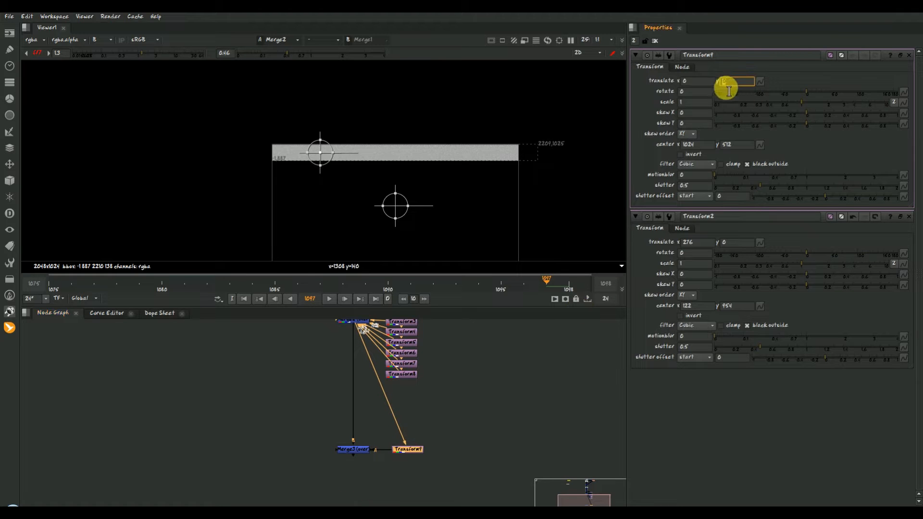
{"action": "left_click", "coordinate": [359, 451]}
{"action": "key", "text": "2"}
{"action": "left_click", "coordinate": [908, 217]}
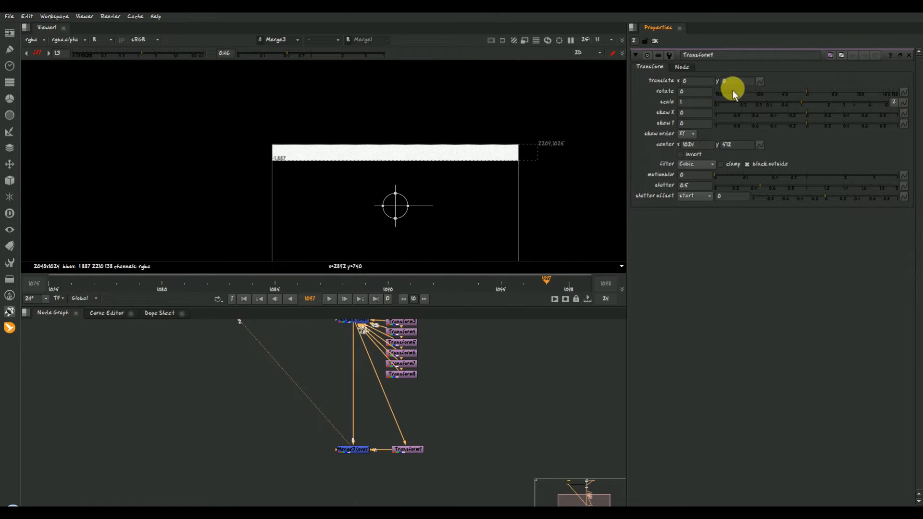
{"action": "scroll", "coordinate": [742, 87], "scroll_direction": "down", "scroll_amount": 8}
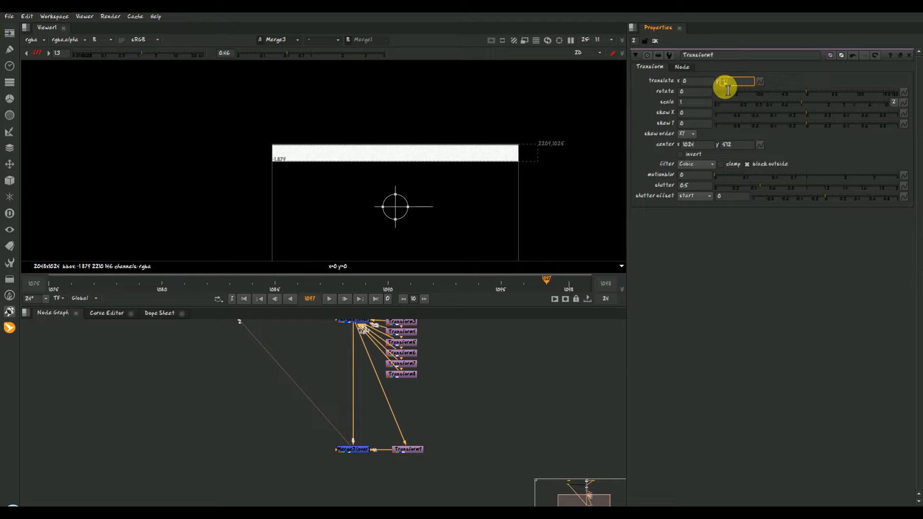
{"action": "type", "text": "-150"}
{"action": "key", "text": "Return"}
{"action": "scroll", "coordinate": [414, 165], "scroll_direction": "up", "scroll_amount": 7}
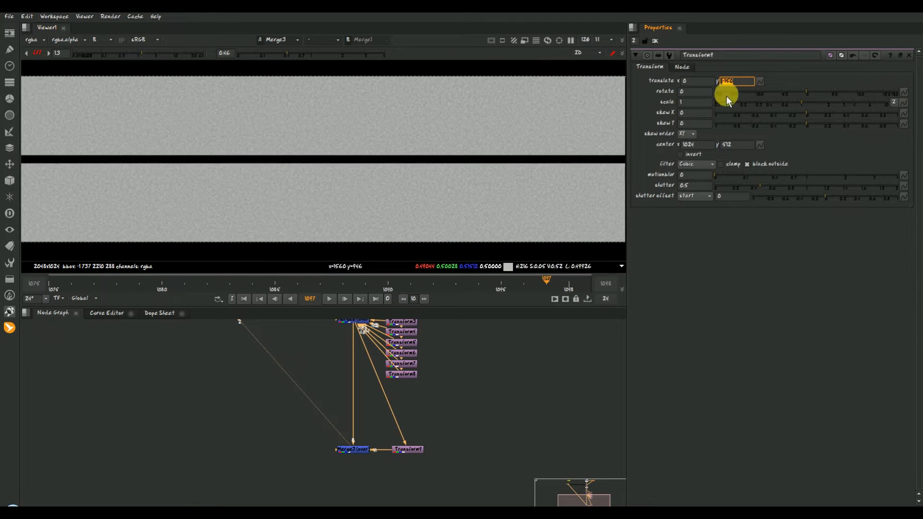
{"action": "scroll", "coordinate": [744, 91], "scroll_direction": "up", "scroll_amount": 2}
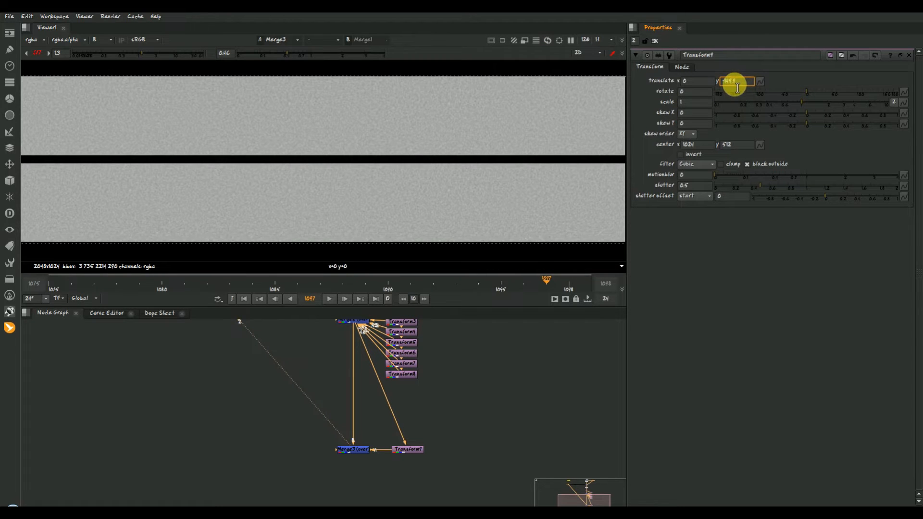
{"action": "scroll", "coordinate": [742, 87], "scroll_direction": "up", "scroll_amount": 14}
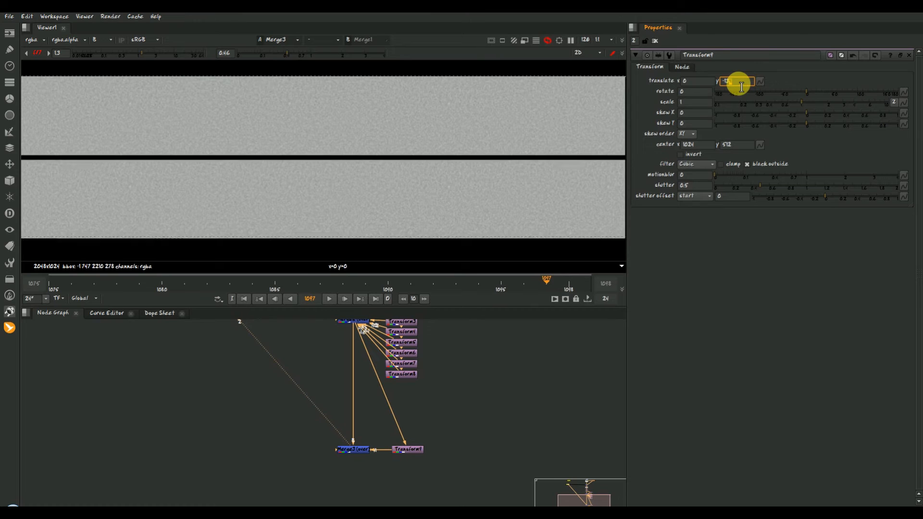
{"action": "scroll", "coordinate": [237, 214], "scroll_direction": "down", "scroll_amount": 3}
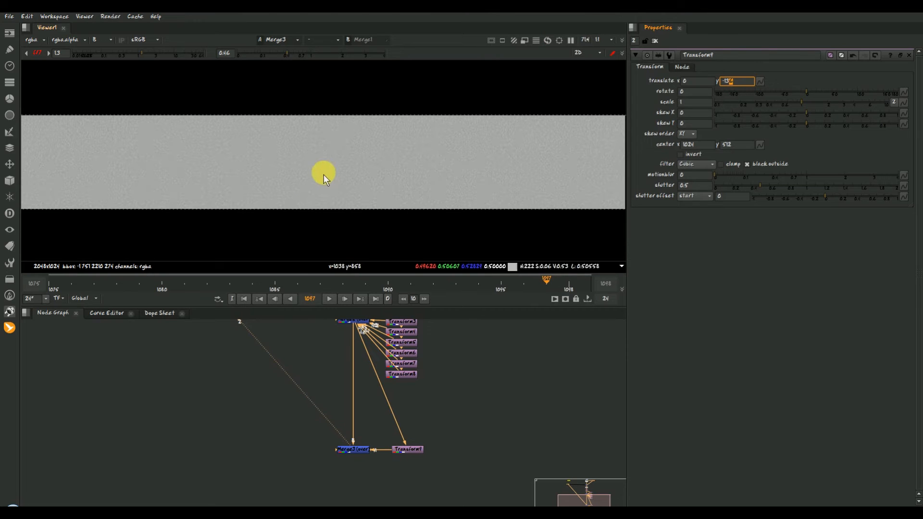
- Copy Transform9 and paste a chain of copies beneath it, down to Transform17
{"action": "left_click", "coordinate": [406, 449]}
{"action": "key", "text": "ctrl+c"}
{"action": "key", "text": "ctrl+v"}
{"action": "left_click_drag", "start_coordinate": [392, 459], "coordinate": [402, 452]}
{"action": "key", "text": "ctrl+v"}
{"action": "key", "text": "ctrl+v"}
{"action": "key", "text": "ctrl+v"}
{"action": "key", "text": "ctrl+v"}
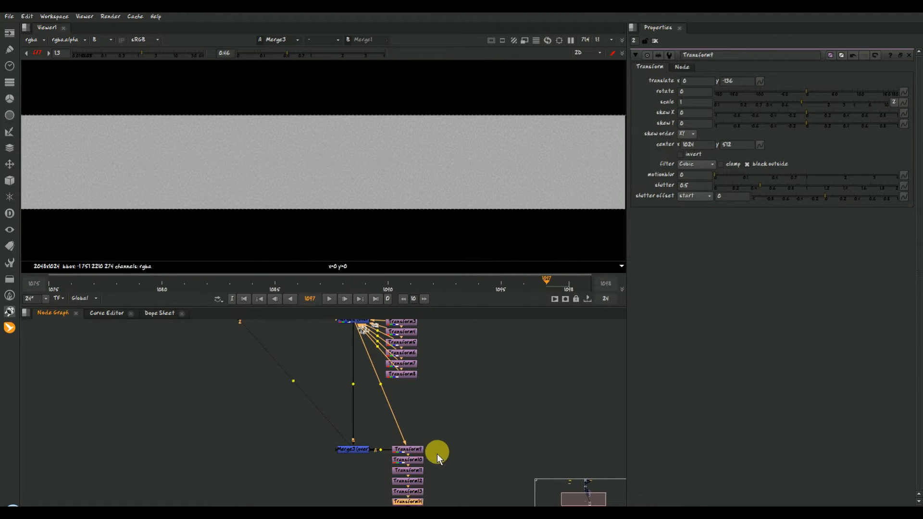
{"action": "scroll", "coordinate": [438, 188], "scroll_direction": "down", "scroll_amount": 2}
{"action": "key", "text": "ctrl+v"}
{"action": "key", "text": "ctrl+v"}
{"action": "key", "text": "ctrl+v"}
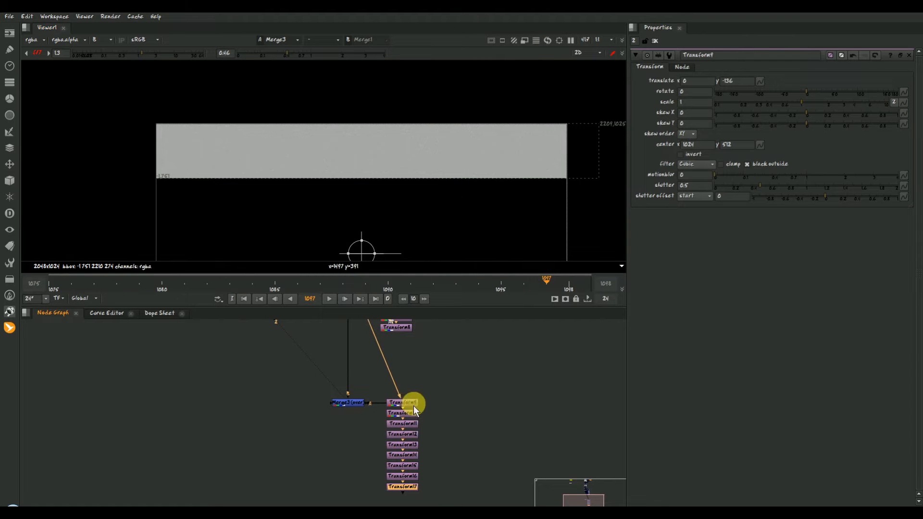
- Connect Transform10 through Transform15 into Merge3 to cover the full frame height, and delete the unused copies
{"action": "left_click_drag", "start_coordinate": [395, 417], "coordinate": [396, 414]}
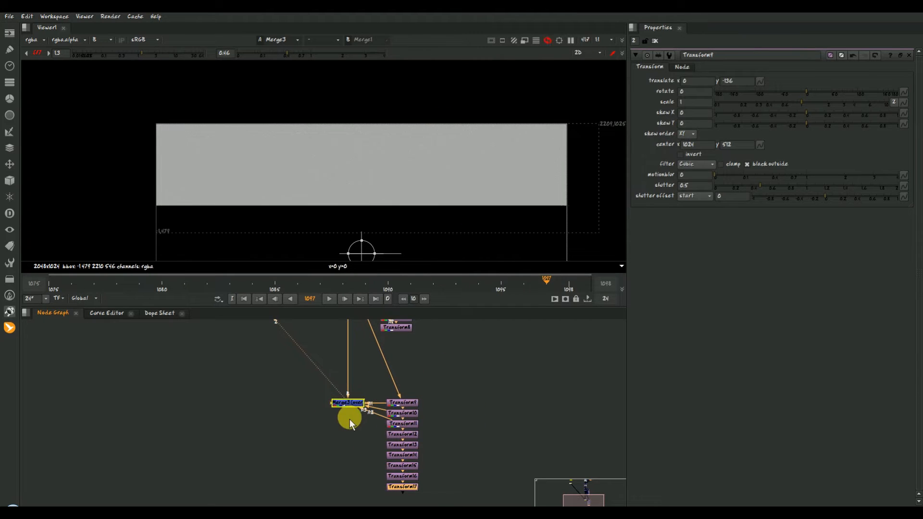
{"action": "scroll", "coordinate": [413, 203], "scroll_direction": "down", "scroll_amount": 2}
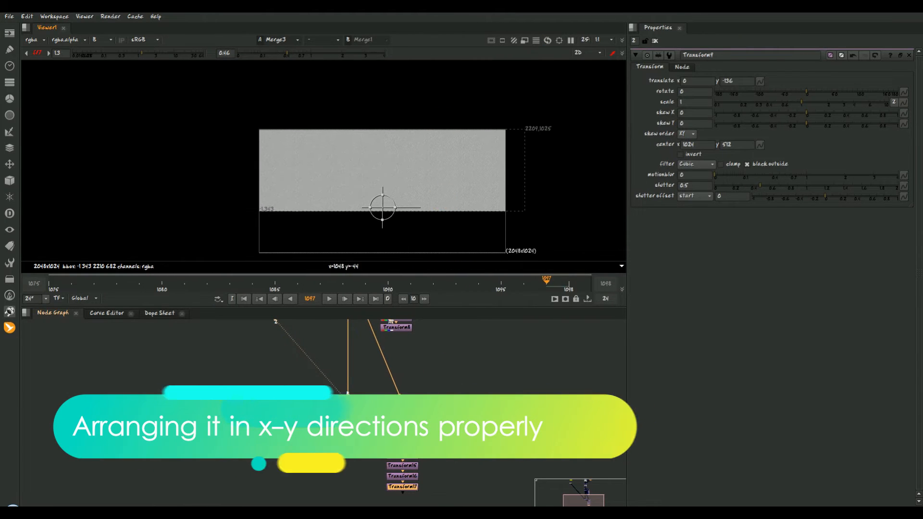
{"action": "left_click_drag", "start_coordinate": [333, 404], "coordinate": [398, 424]}
{"action": "left_click_drag", "start_coordinate": [368, 456], "coordinate": [365, 496]}
{"action": "key", "text": "Delete"}
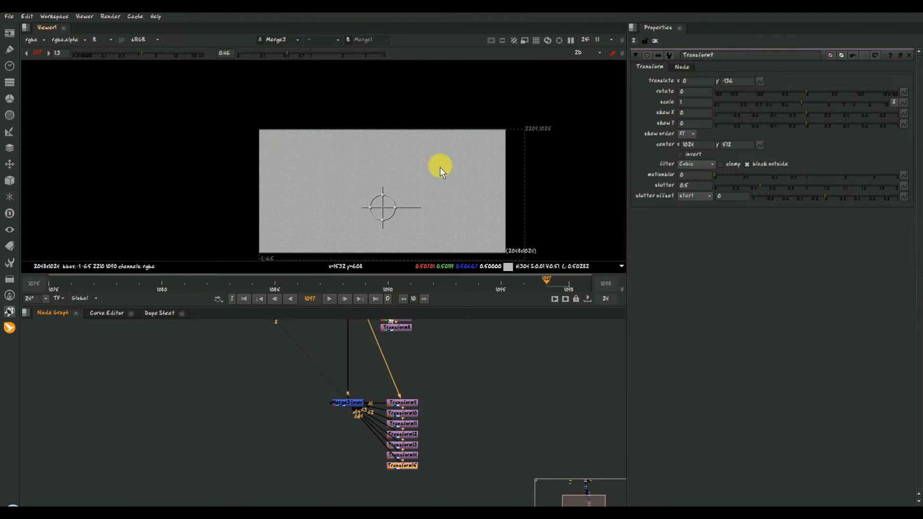
- Add a Crop node below Merge3, enable reformat, turn off black outside, and view the cropped result
{"action": "scroll", "coordinate": [438, 165], "scroll_direction": "down", "scroll_amount": 2}
{"action": "middle_click_drag", "start_coordinate": [378, 458], "coordinate": [374, 387]}
{"action": "left_click", "coordinate": [374, 386]}
{"action": "key", "text": "Tab"}
{"action": "type", "text": "crop"}
{"action": "left_click", "coordinate": [342, 417]}
{"action": "left_click_drag", "start_coordinate": [366, 400], "coordinate": [347, 337]}
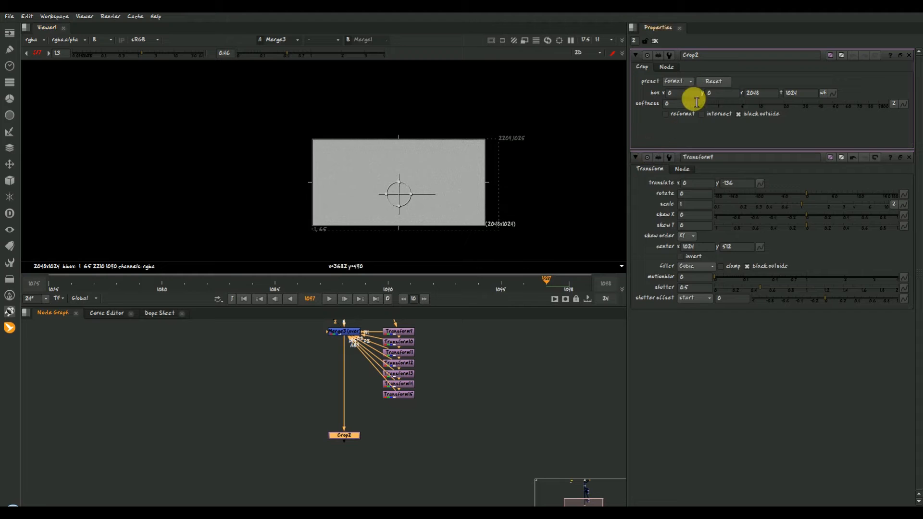
{"action": "key", "text": "1"}
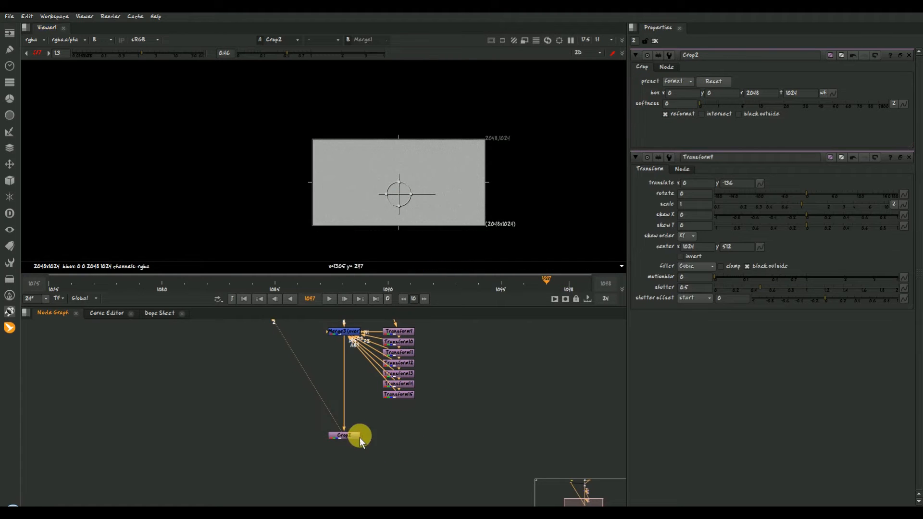
- Move Write1 beneath Crop2 and feed it from the crop
{"action": "scroll", "coordinate": [358, 439], "scroll_direction": "down", "scroll_amount": 3}
{"action": "scroll", "coordinate": [277, 374], "scroll_direction": "down", "scroll_amount": 2}
{"action": "left_click", "coordinate": [321, 417]}
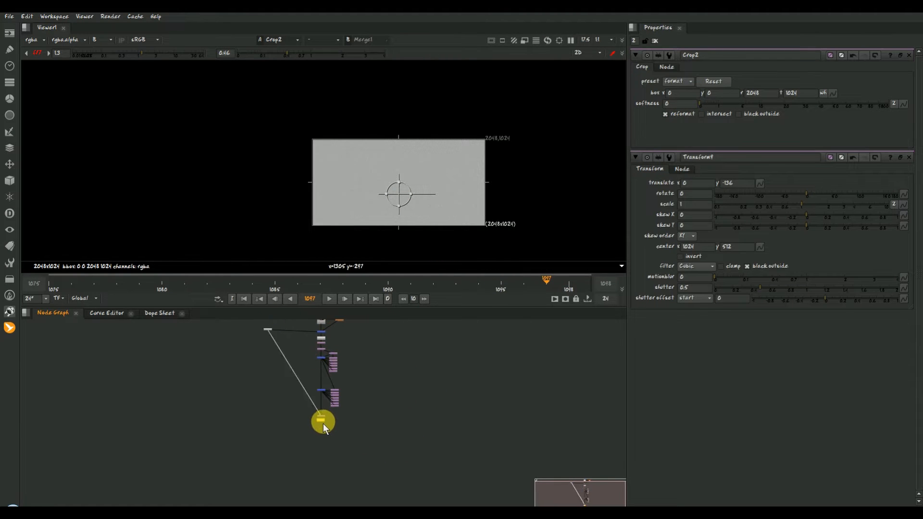
{"action": "scroll", "coordinate": [325, 432], "scroll_direction": "up", "scroll_amount": 5}
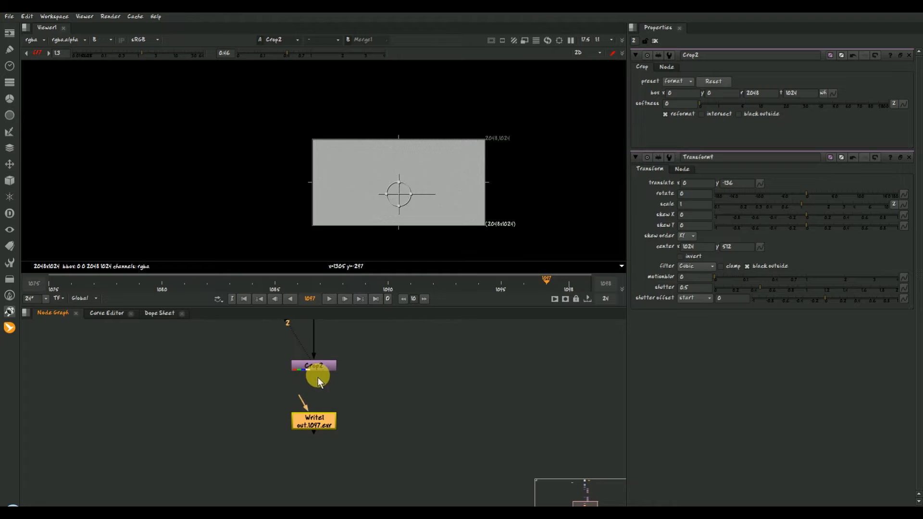
- Set Write1's output file to out_v001/grain.####.exr in the Scanned grain folder and render frames 1075-1098
{"action": "double_click", "coordinate": [328, 416]}
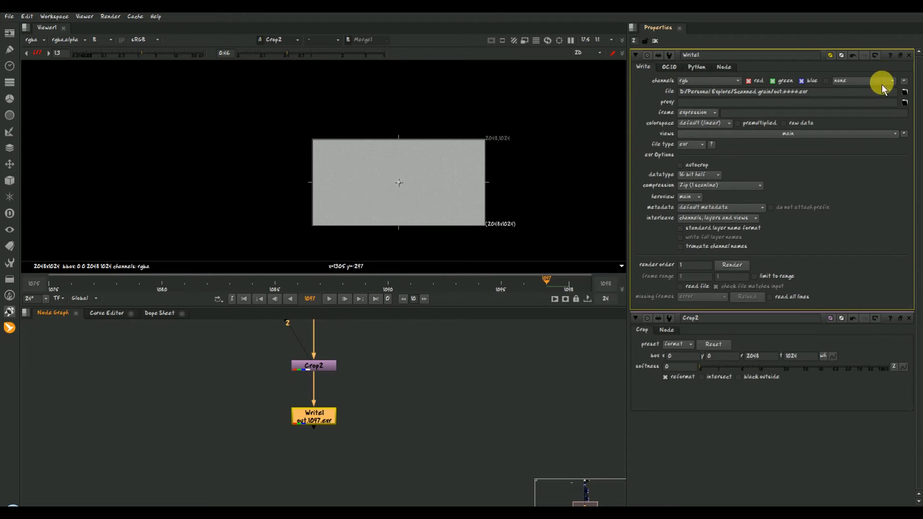
{"action": "left_click", "coordinate": [904, 91]}
{"action": "type", "text": "out_v001/grain.####.exr"}
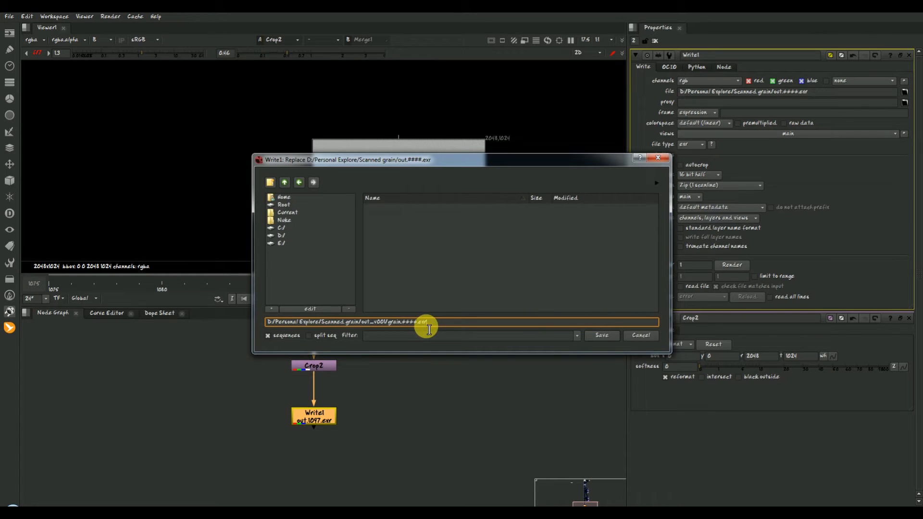
{"action": "key", "text": "Return"}
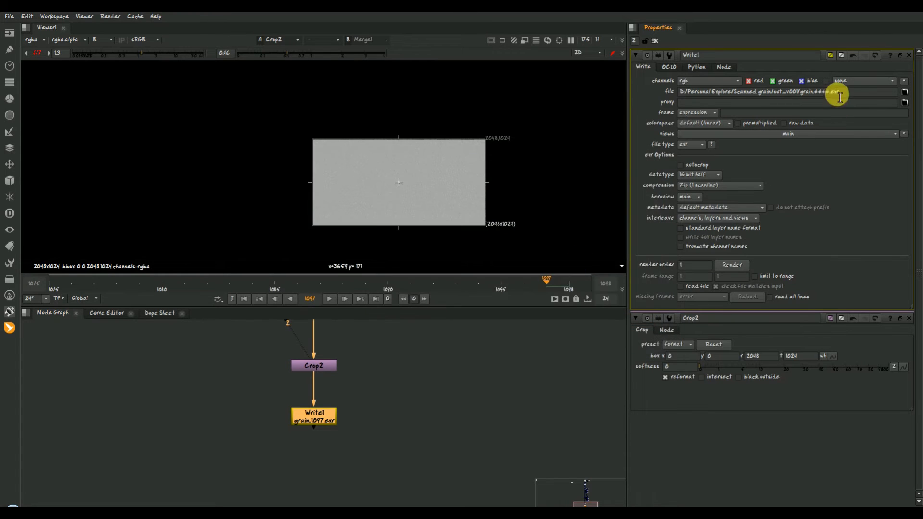
{"action": "left_click", "coordinate": [730, 264]}
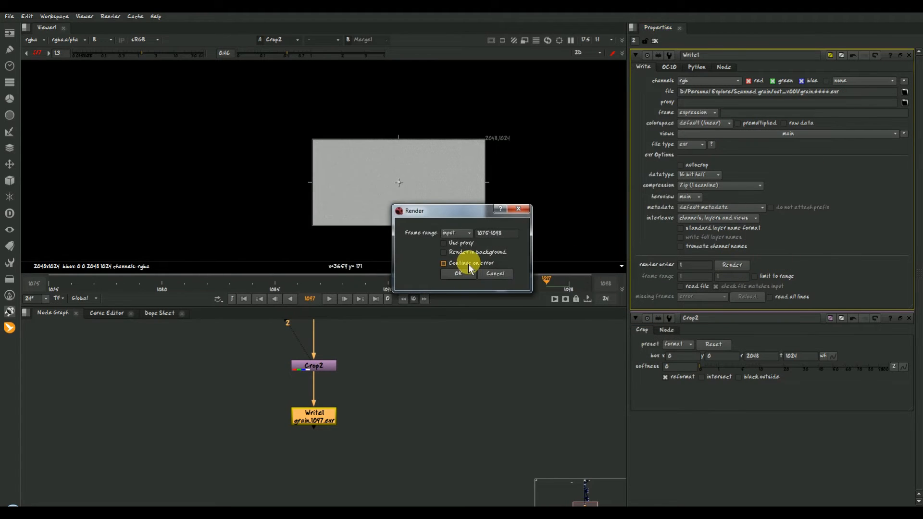
{"action": "left_click", "coordinate": [457, 274]}
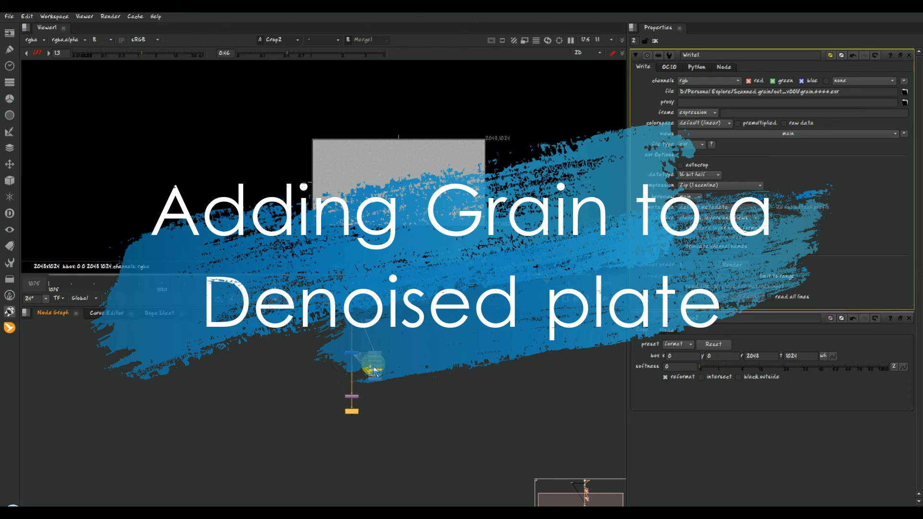
{"action": "scroll", "coordinate": [373, 347], "scroll_direction": "up", "scroll_amount": 8}
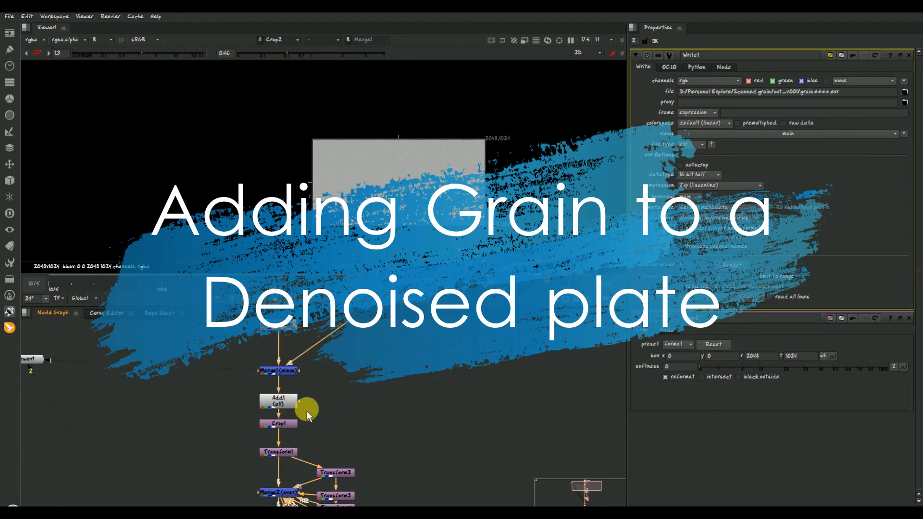
{"action": "left_click", "coordinate": [245, 370]}
{"action": "key", "text": "ctrl+c"}
{"action": "left_click", "coordinate": [400, 365]}
{"action": "key", "text": "ctrl+v"}
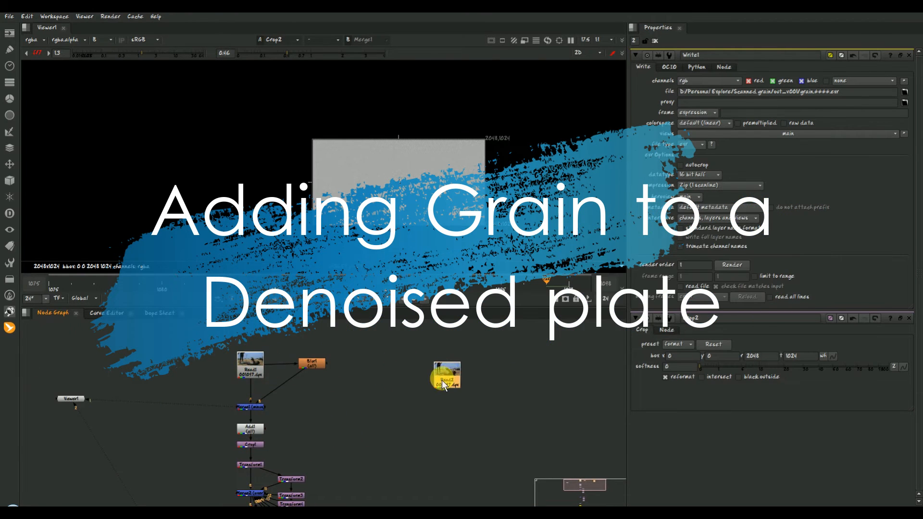
{"action": "left_click_drag", "start_coordinate": [424, 406], "coordinate": [419, 409]}
{"action": "key", "text": "Delete"}
- Add a PostageStamp node beside the grain tree, connect it to the plate's Read node, and hide its input
{"action": "key", "text": "Tab"}
{"action": "type", "text": "pos"}
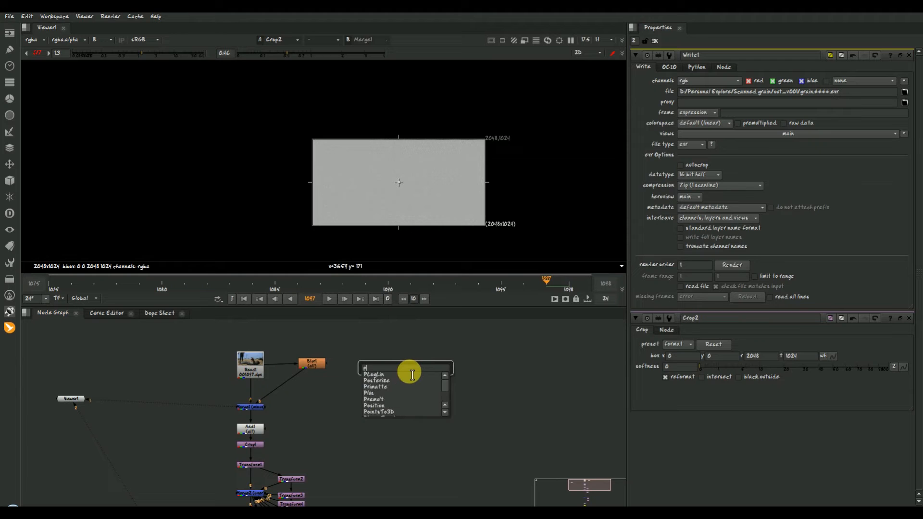
{"action": "key", "text": "Down"}
{"action": "key", "text": "Down"}
{"action": "key", "text": "Down"}
{"action": "key", "text": "Down"}
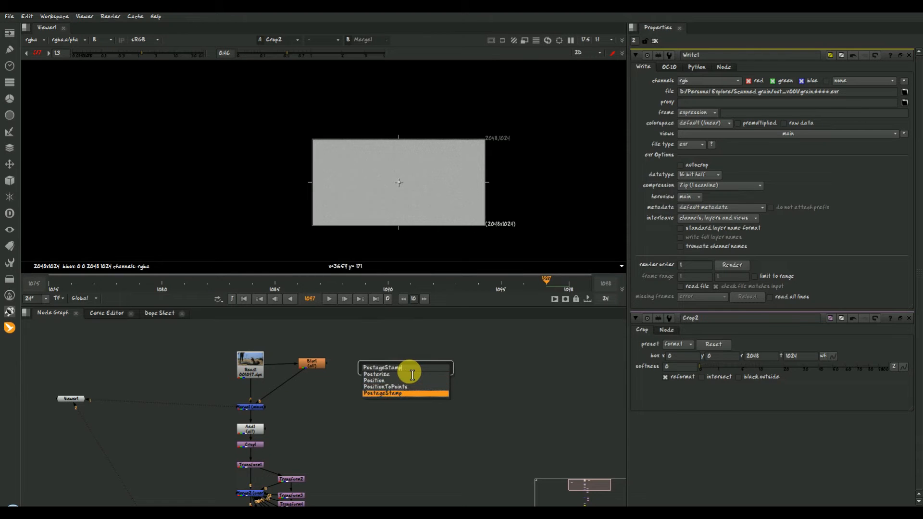
{"action": "key", "text": "Return"}
{"action": "left_click_drag", "start_coordinate": [394, 347], "coordinate": [257, 360]}
{"action": "left_click_drag", "start_coordinate": [399, 372], "coordinate": [392, 338]}
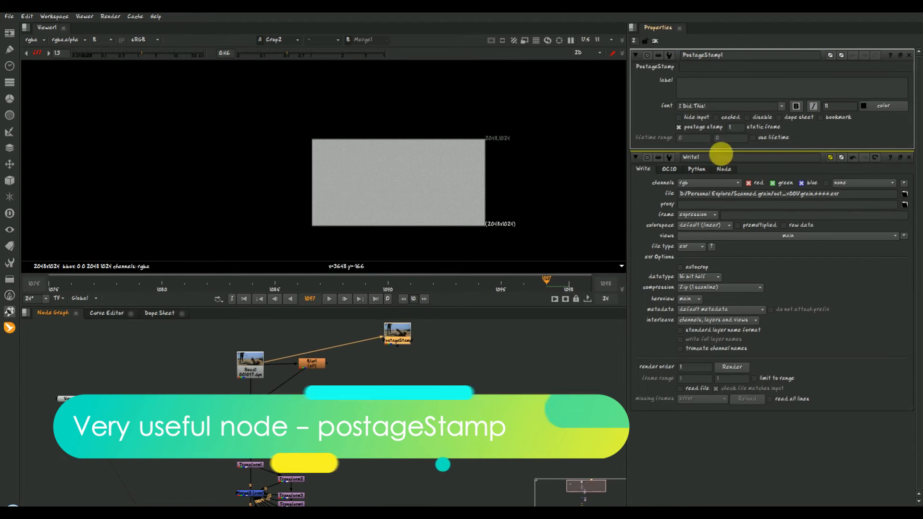
{"action": "left_click", "coordinate": [696, 120]}
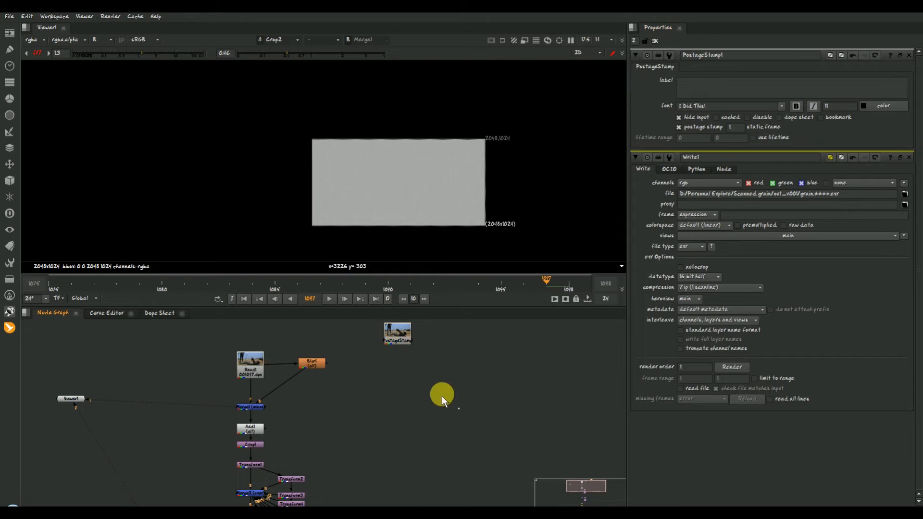
- View the PostageStamp node and add a Denoise node beneath it
{"action": "key", "text": "1"}
{"action": "left_click", "coordinate": [408, 376]}
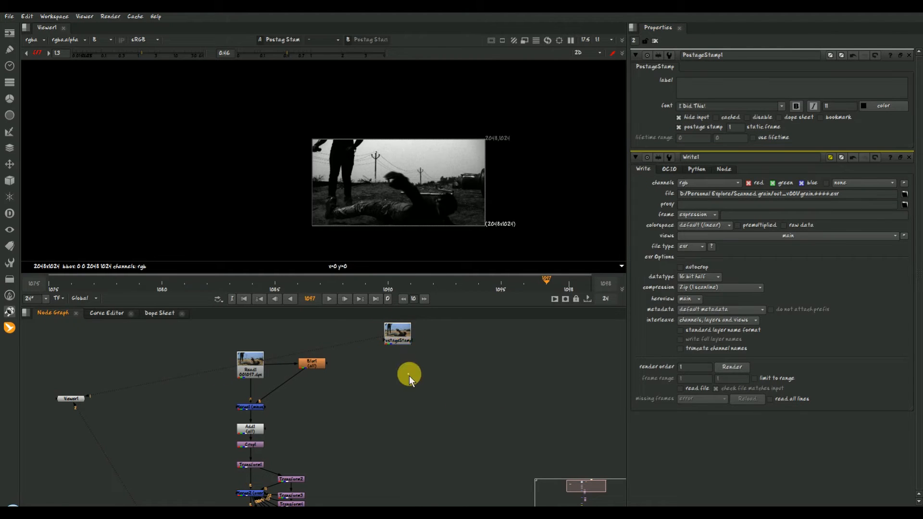
{"action": "left_click", "coordinate": [400, 343]}
{"action": "key", "text": "Tab"}
{"action": "type", "text": "den"}
{"action": "key", "text": "Return"}
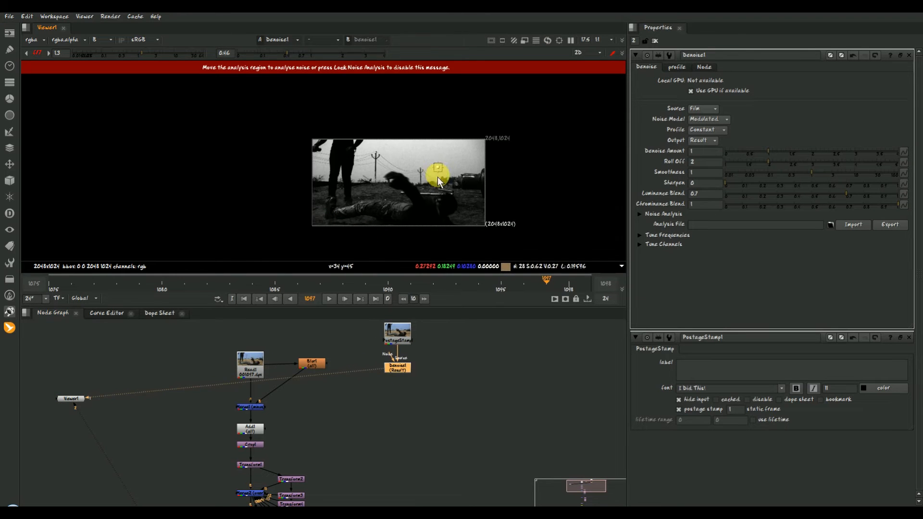
- Assign the PostageStamp and Denoise1 outputs to separate viewer inputs and compare the grain around the noise analysis region
{"action": "left_click", "coordinate": [408, 336]}
{"action": "key", "text": "2"}
{"action": "left_click", "coordinate": [405, 367]}
{"action": "key", "text": "1"}
{"action": "scroll", "coordinate": [447, 168], "scroll_direction": "up", "scroll_amount": 10}
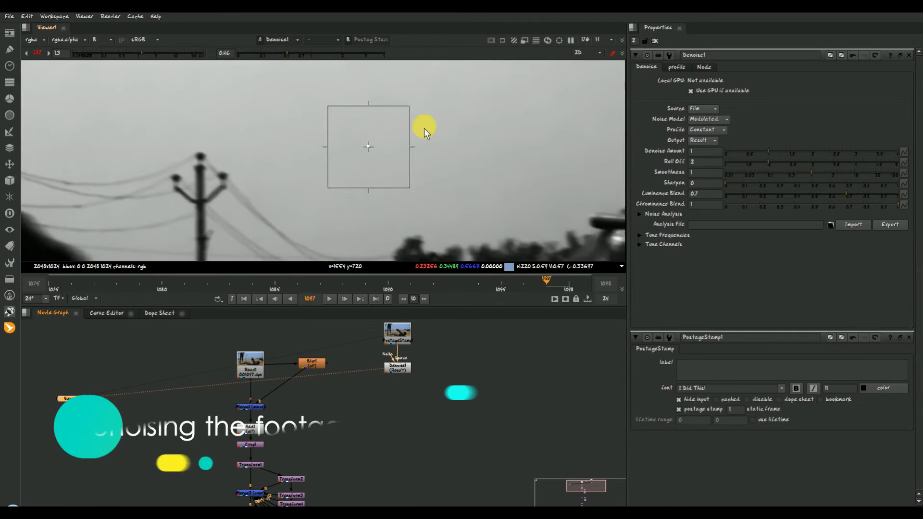
{"action": "scroll", "coordinate": [424, 127], "scroll_direction": "up", "scroll_amount": 2}
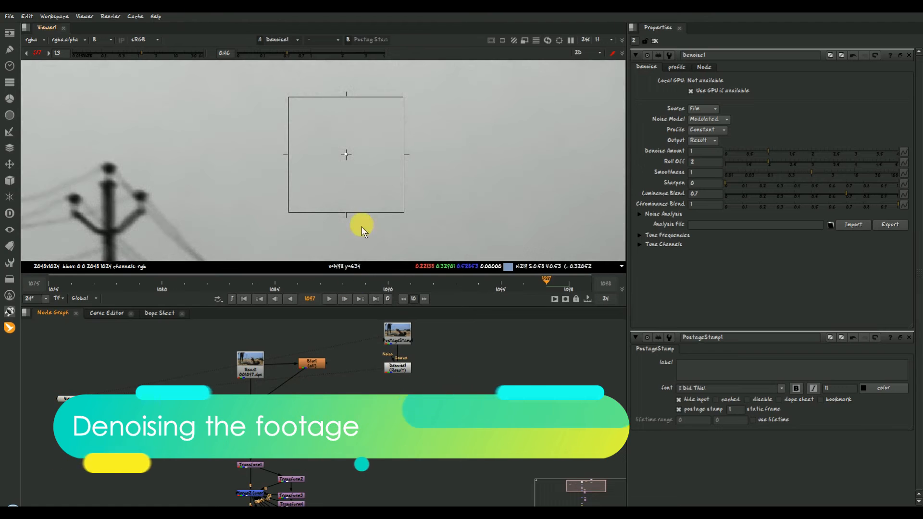
- Add a ScannedGrain node beneath Denoise1 and load grain.####.exr from the out_v001 folder as its grain
{"action": "key", "text": "Tab"}
{"action": "type", "text": "scan"}
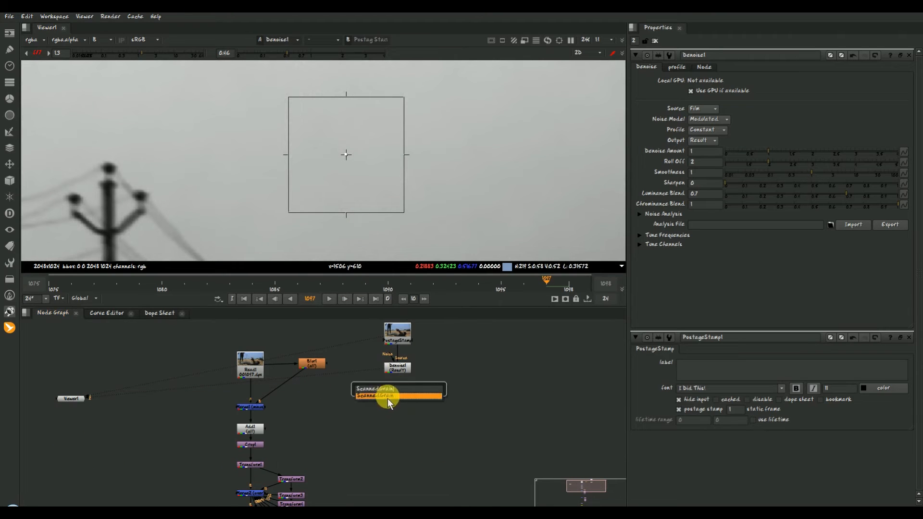
{"action": "left_click", "coordinate": [388, 399]}
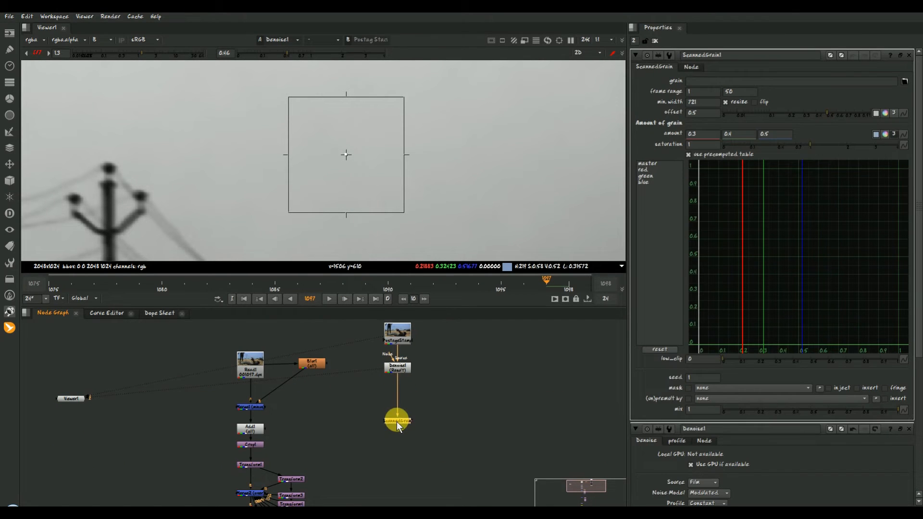
{"action": "left_click", "coordinate": [905, 82]}
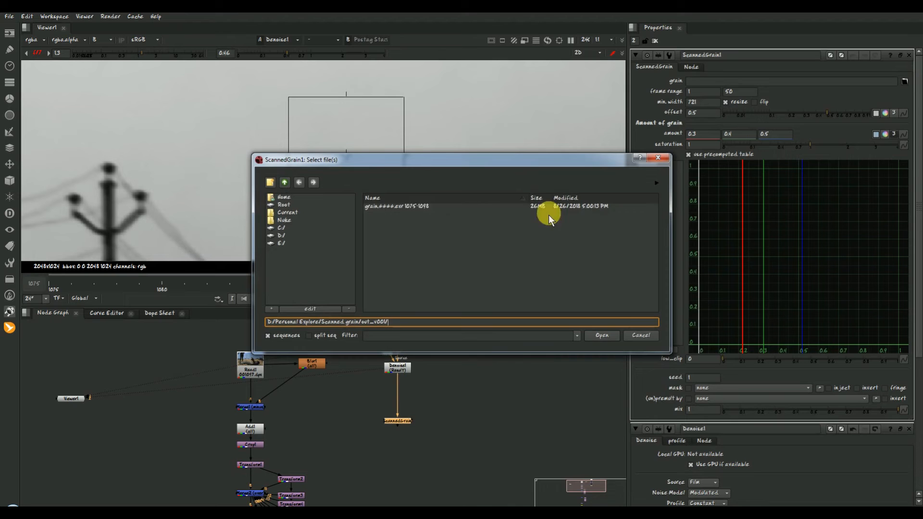
{"action": "double_click", "coordinate": [417, 207]}
- View ScannedGrain1, set its red, green and blue grain amounts to 1, and compare it with the plate
{"action": "key", "text": "1"}
{"action": "scroll", "coordinate": [362, 182], "scroll_direction": "up", "scroll_amount": 3}
{"action": "double_click", "coordinate": [702, 137]}
{"action": "type", "text": "1"}
{"action": "double_click", "coordinate": [741, 136]}
{"action": "type", "text": "1"}
{"action": "left_click", "coordinate": [770, 137]}
{"action": "type", "text": "1"}
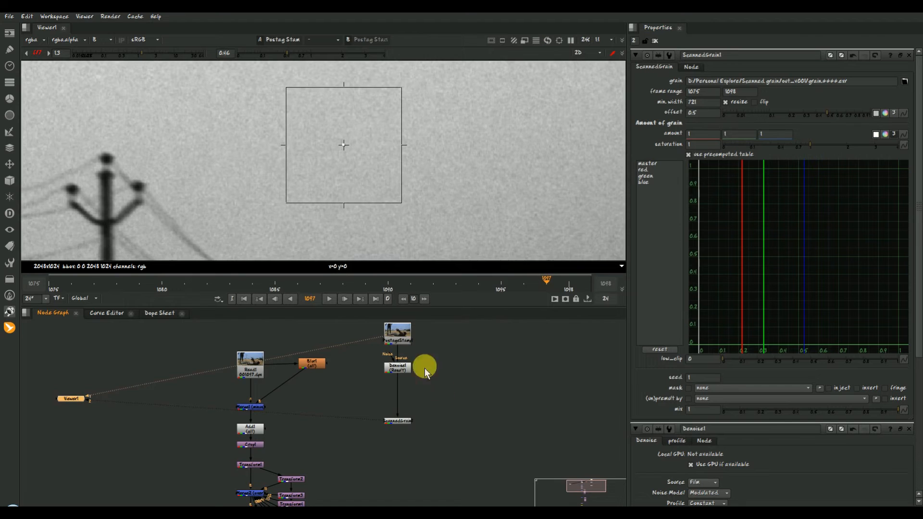
{"action": "type", "text": "21"}
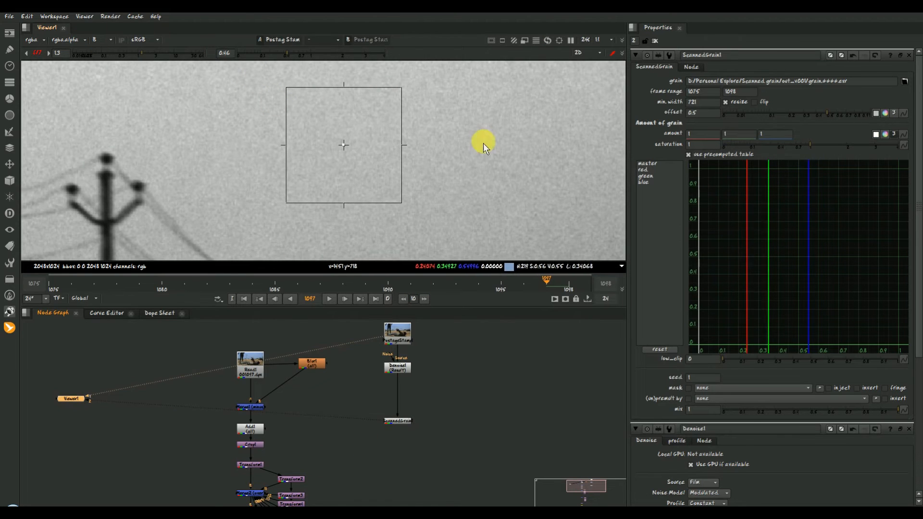
{"action": "type", "text": "2"}
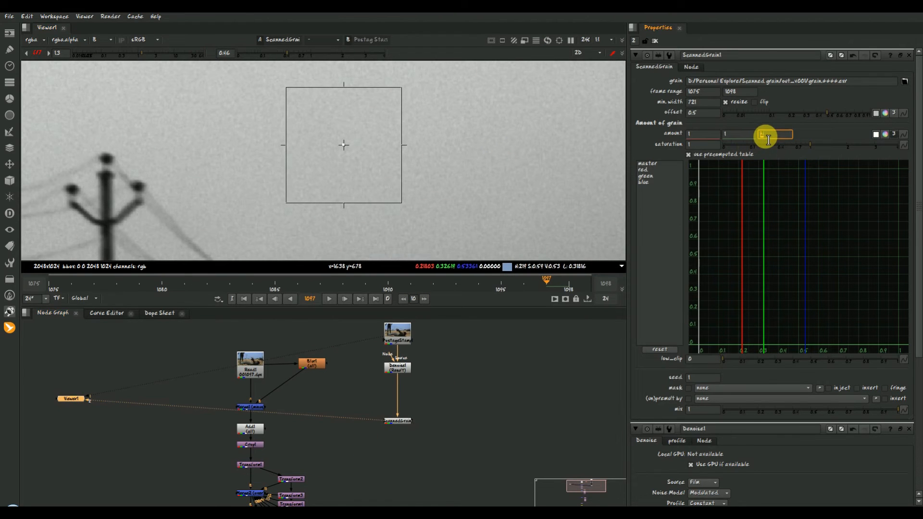
{"action": "type", "text": "f12"}
- Set ScannedGrain1's blue grain amount to 2 and compare the sky grain with the plate
{"action": "scroll", "coordinate": [437, 98], "scroll_direction": "up", "scroll_amount": 10}
{"action": "type", "text": "12"}
{"action": "type", "text": "2"}
{"action": "key", "text": "Return"}
{"action": "scroll", "coordinate": [450, 180], "scroll_direction": "down", "scroll_amount": 2}
{"action": "middle_click_drag", "start_coordinate": [379, 198], "coordinate": [351, 183]}
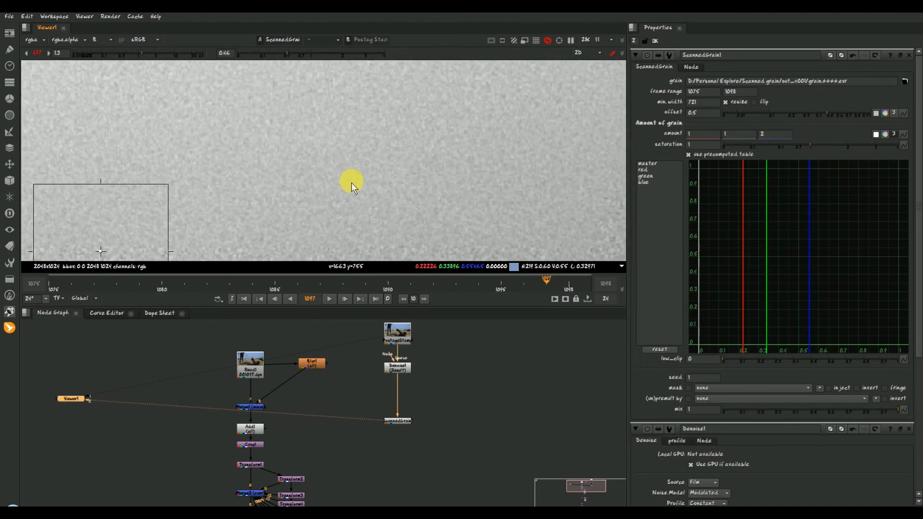
- Set ScannedGrain1's blue grain amount to 1.5
{"action": "left_click", "coordinate": [782, 136]}
{"action": "key", "text": "Down"}
{"action": "key", "text": "Down"}
{"action": "key", "text": "Down"}
{"action": "key", "text": "Down"}
{"action": "key", "text": "Down"}
{"action": "scroll", "coordinate": [469, 168], "scroll_direction": "down", "scroll_amount": 2}
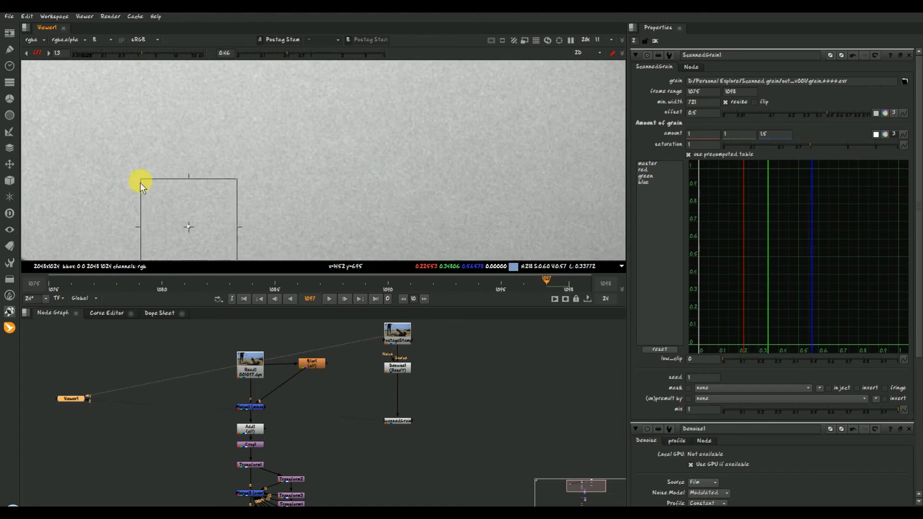
- Display the red channel and set the viewer gain to 2.6 and gamma to 0.24 to emphasise the grain
{"action": "key", "text": "r"}
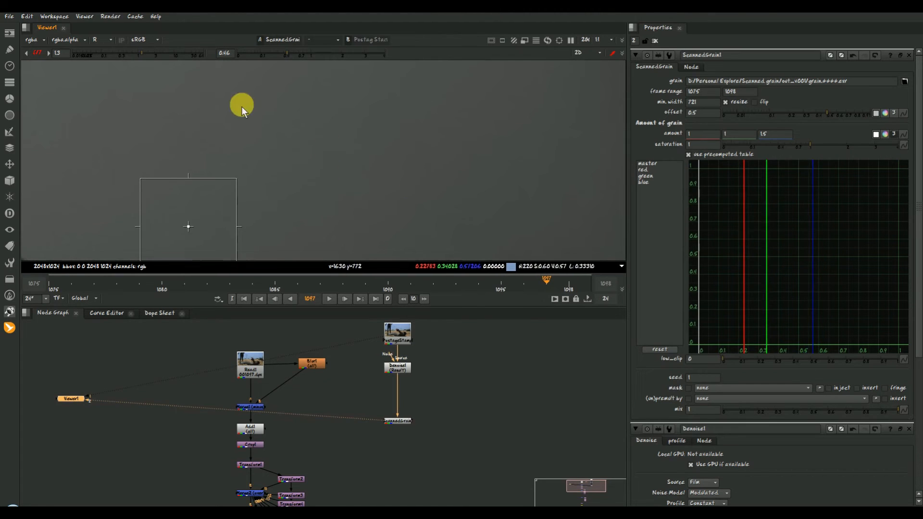
{"action": "left_click_drag", "start_coordinate": [160, 55], "coordinate": [149, 56]}
{"action": "left_click_drag", "start_coordinate": [288, 54], "coordinate": [273, 53]}
{"action": "left_click_drag", "start_coordinate": [150, 55], "coordinate": [153, 54]}
{"action": "middle_click_drag", "start_coordinate": [286, 195], "coordinate": [297, 233]}
- Set ScannedGrain1's red grain amount to 3.7 and compare the area around the power pole with the plate
{"action": "key", "text": "f"}
{"action": "scroll", "coordinate": [360, 145], "scroll_direction": "up", "scroll_amount": 10}
{"action": "middle_click_drag", "start_coordinate": [255, 143], "coordinate": [261, 171]}
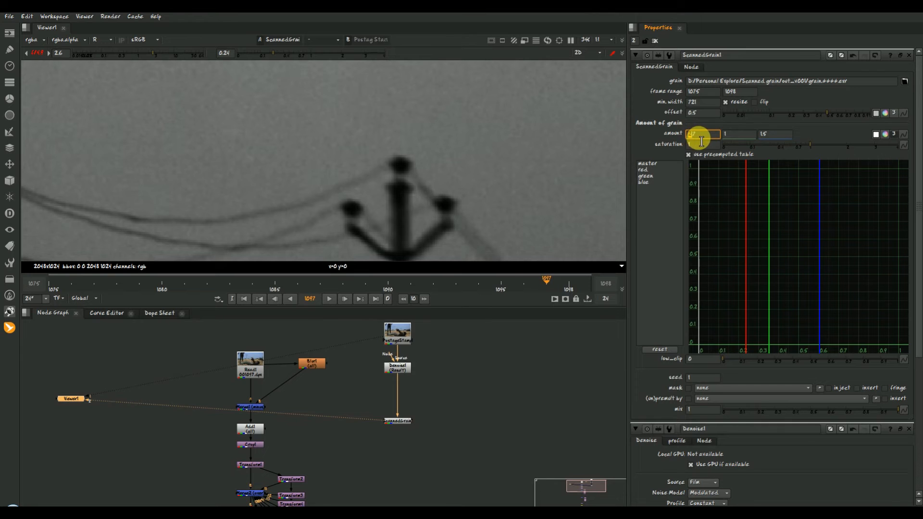
{"action": "key", "text": "1"}
{"action": "scroll", "coordinate": [282, 138], "scroll_direction": "down", "scroll_amount": 1}
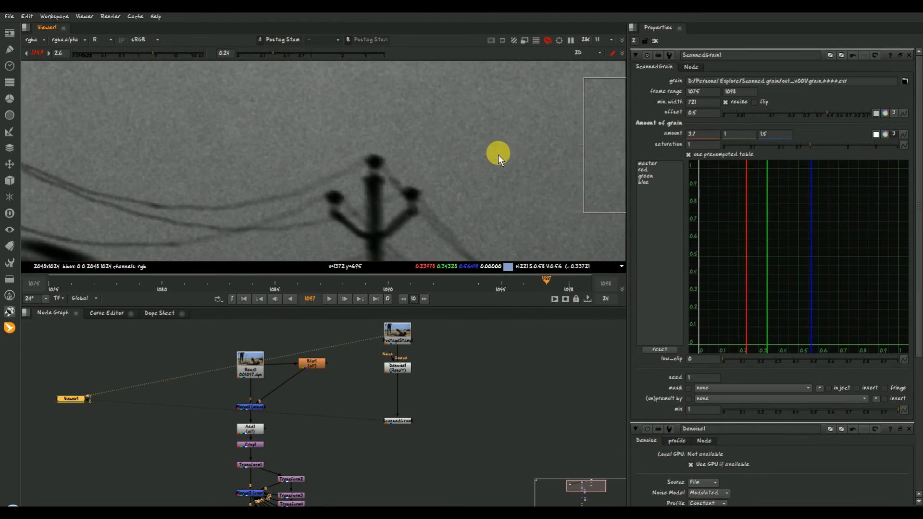
{"action": "scroll", "coordinate": [498, 154], "scroll_direction": "down", "scroll_amount": 4}
{"action": "key", "text": "2"}
- Set the viewer gain to 1.15 and gamma to 0.5 while viewing the ground area
{"action": "scroll", "coordinate": [322, 189], "scroll_direction": "down", "scroll_amount": 1}
{"action": "middle_click_drag", "start_coordinate": [115, 254], "coordinate": [152, 243]}
{"action": "middle_click_drag", "start_coordinate": [322, 168], "coordinate": [394, 108]}
{"action": "scroll", "coordinate": [343, 183], "scroll_direction": "up", "scroll_amount": 5}
{"action": "left_click", "coordinate": [138, 54]}
{"action": "left_click", "coordinate": [140, 54]}
{"action": "left_click", "coordinate": [289, 59]}
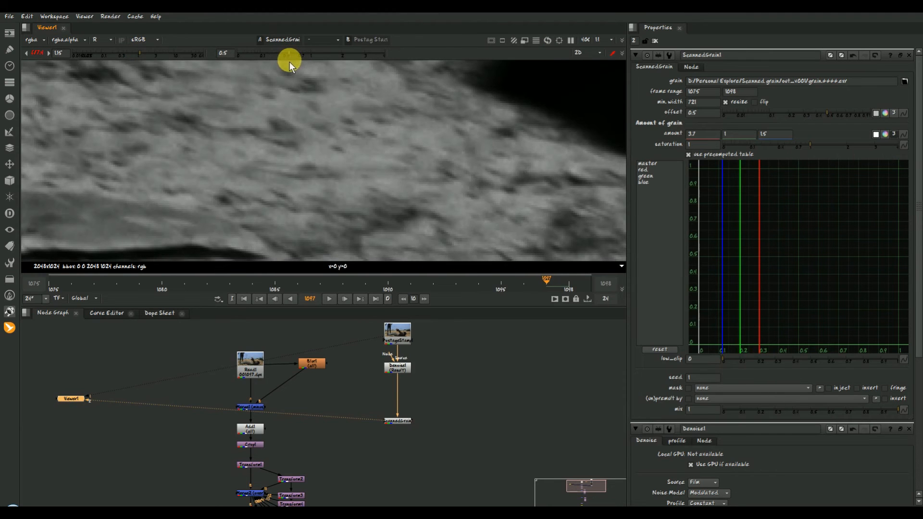
- Compare the grain on the ground and the bright pipe between the original plate and ScannedGrain1
{"action": "key", "text": "1"}
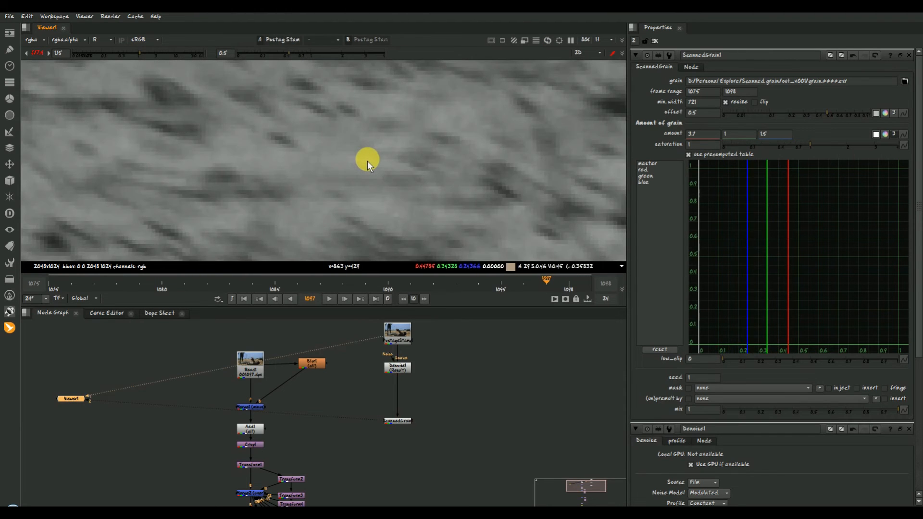
{"action": "key", "text": "2"}
{"action": "scroll", "coordinate": [367, 200], "scroll_direction": "down", "scroll_amount": 5}
{"action": "scroll", "coordinate": [584, 215], "scroll_direction": "up", "scroll_amount": 3}
{"action": "scroll", "coordinate": [588, 202], "scroll_direction": "up", "scroll_amount": 3}
{"action": "middle_click_drag", "start_coordinate": [587, 202], "coordinate": [230, 165]}
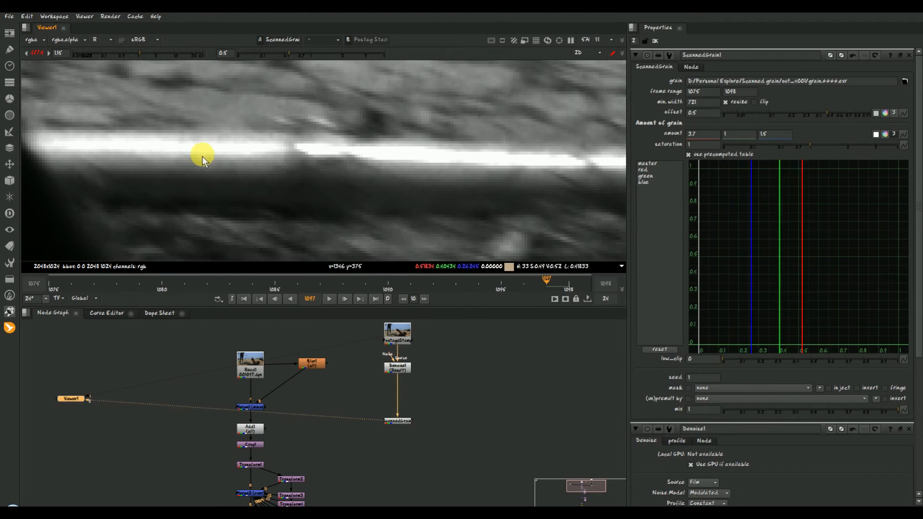
{"action": "key", "text": "1"}
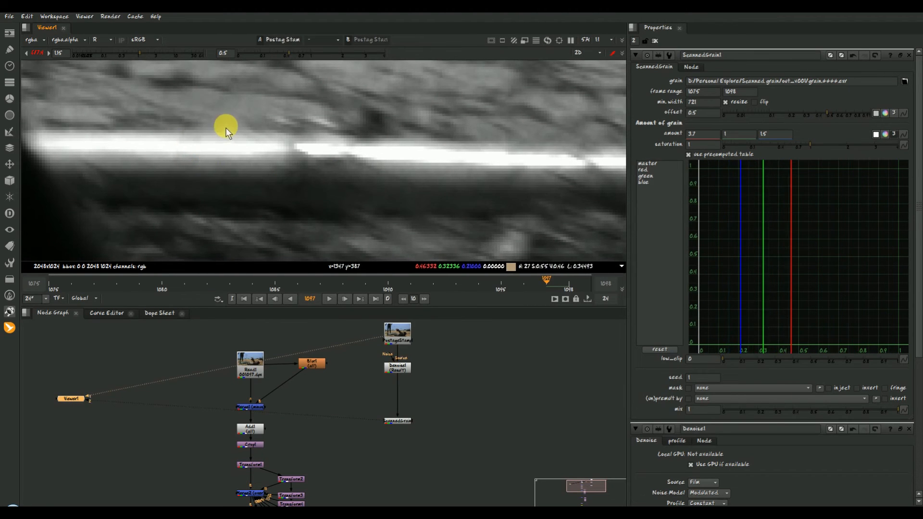
{"action": "key", "text": "2"}
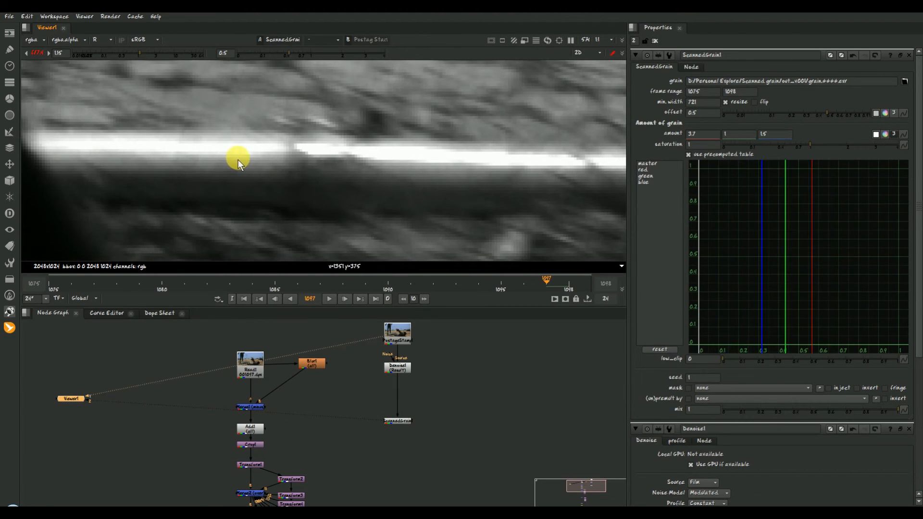
- Lower the highlight end of ScannedGrain1's master curve to about 0.5 and raise its dark end to about 0.22
{"action": "left_click", "coordinate": [649, 164]}
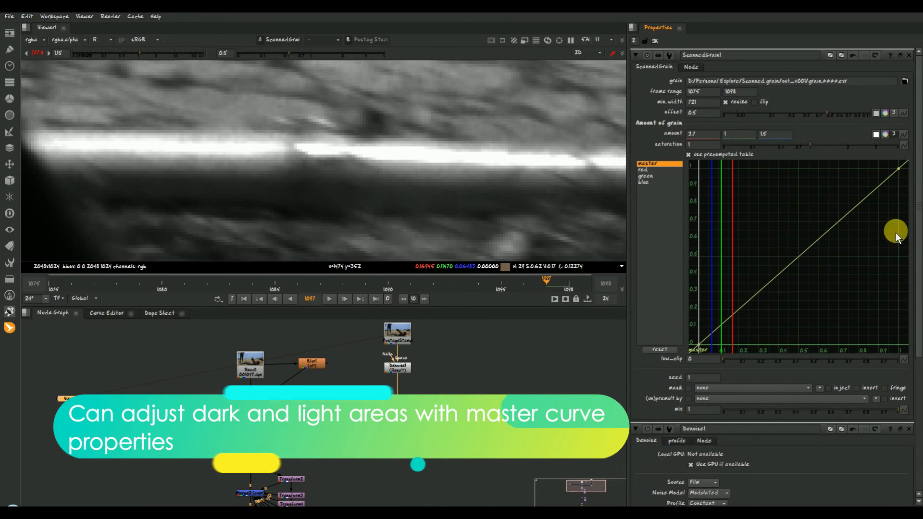
{"action": "left_click", "coordinate": [899, 170]}
{"action": "left_click_drag", "start_coordinate": [904, 173], "coordinate": [900, 257]}
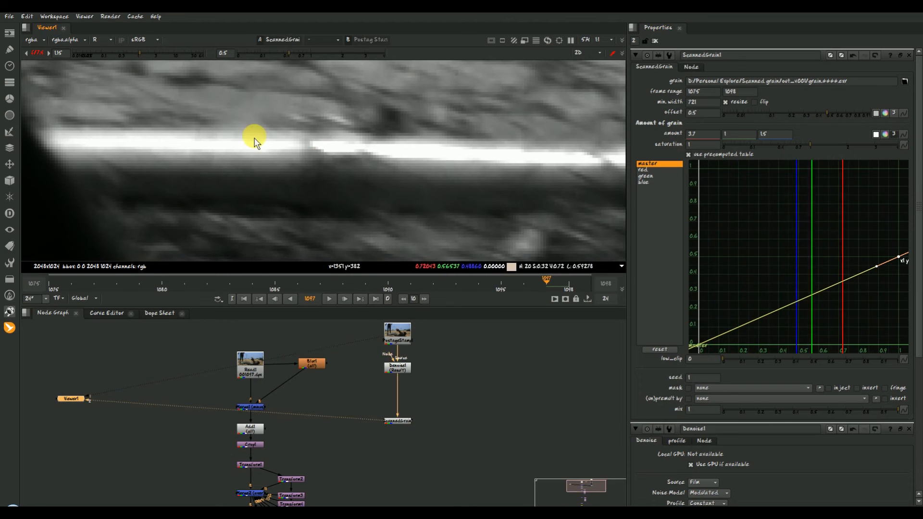
{"action": "left_click_drag", "start_coordinate": [700, 345], "coordinate": [696, 307]}
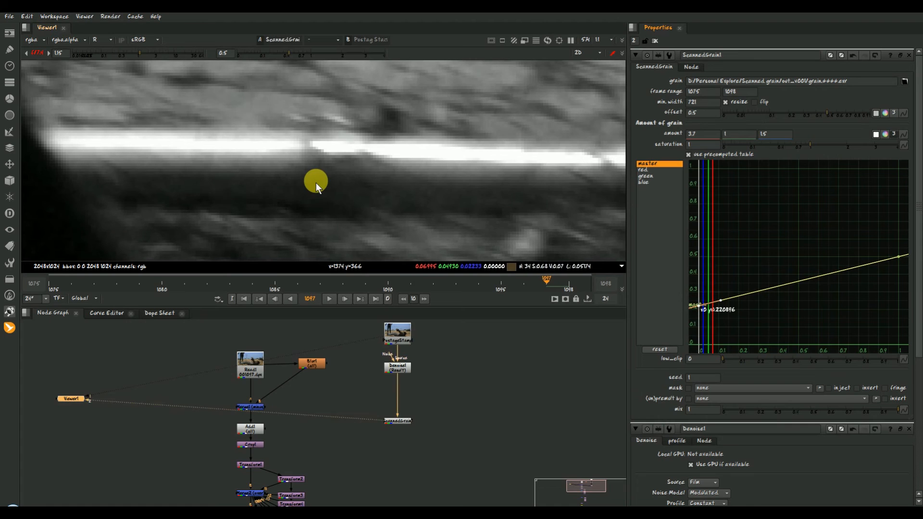
{"action": "key", "text": "1"}
{"action": "key", "text": "2"}
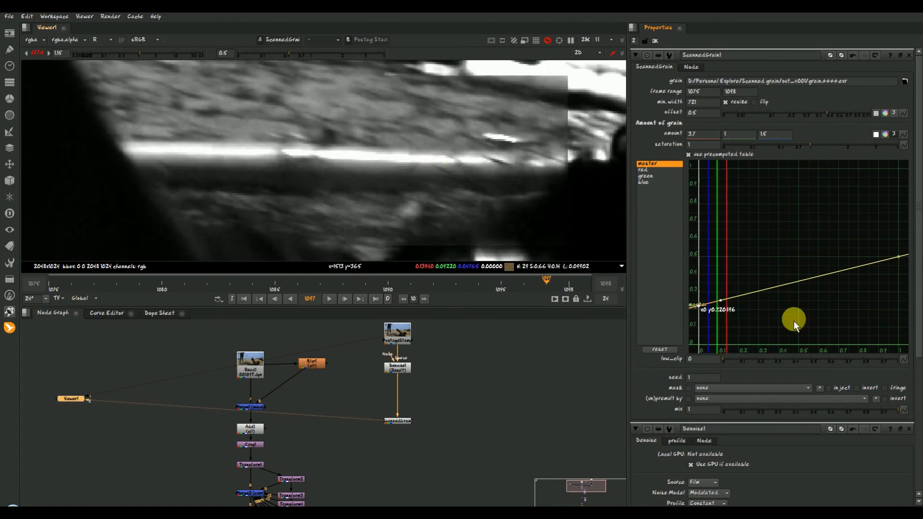
- Move ScannedGrain1 closer beneath Denoise1 and add a second ScannedGrain node beside it, fed from Denoise1
{"action": "left_click_drag", "start_coordinate": [471, 394], "coordinate": [311, 460]}
{"action": "left_click_drag", "start_coordinate": [399, 423], "coordinate": [400, 405]}
{"action": "left_click", "coordinate": [443, 386]}
{"action": "scroll", "coordinate": [419, 170], "scroll_direction": "down", "scroll_amount": 3}
{"action": "scroll", "coordinate": [420, 170], "scroll_direction": "down", "scroll_amount": 2}
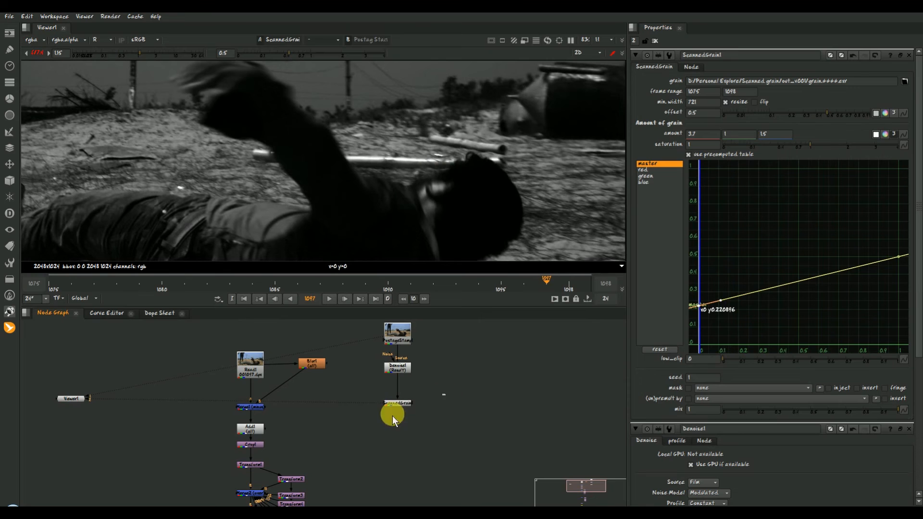
{"action": "key", "text": "Tab"}
{"action": "type", "text": "s"}
{"action": "key", "text": "Return"}
{"action": "left_click", "coordinate": [450, 379]}
- View ScannedGrain1 and examine its grain across the sky and power poles
{"action": "left_click", "coordinate": [402, 404]}
{"action": "key", "text": "1"}
{"action": "scroll", "coordinate": [406, 190], "scroll_direction": "down", "scroll_amount": 3}
{"action": "scroll", "coordinate": [349, 127], "scroll_direction": "up", "scroll_amount": 6}
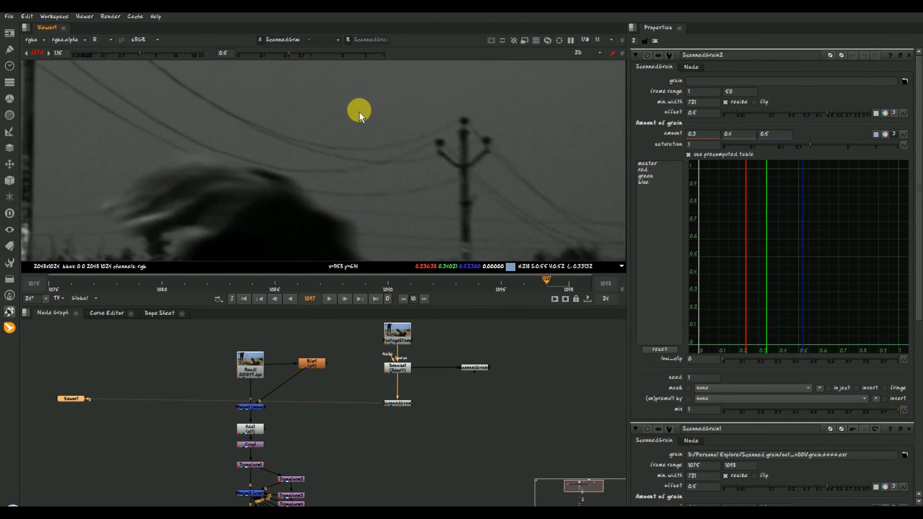
{"action": "middle_click_drag", "start_coordinate": [359, 112], "coordinate": [424, 178]}
{"action": "key", "text": "1"}
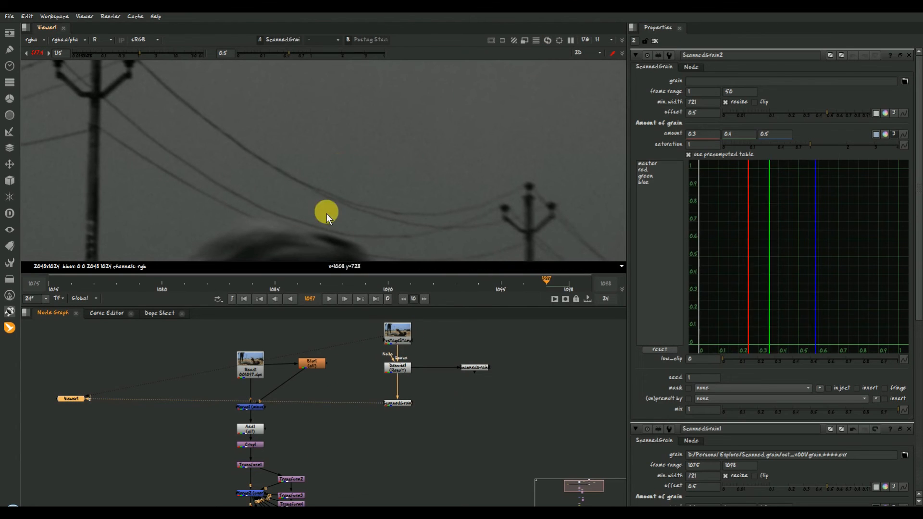
- Load the uncropped out.####.exr sequence from the Scanned grain folder as ScannedGrain2's grain
{"action": "scroll", "coordinate": [296, 464], "scroll_direction": "down", "scroll_amount": 2}
{"action": "left_click", "coordinate": [444, 383]}
{"action": "left_click", "coordinate": [905, 81]}
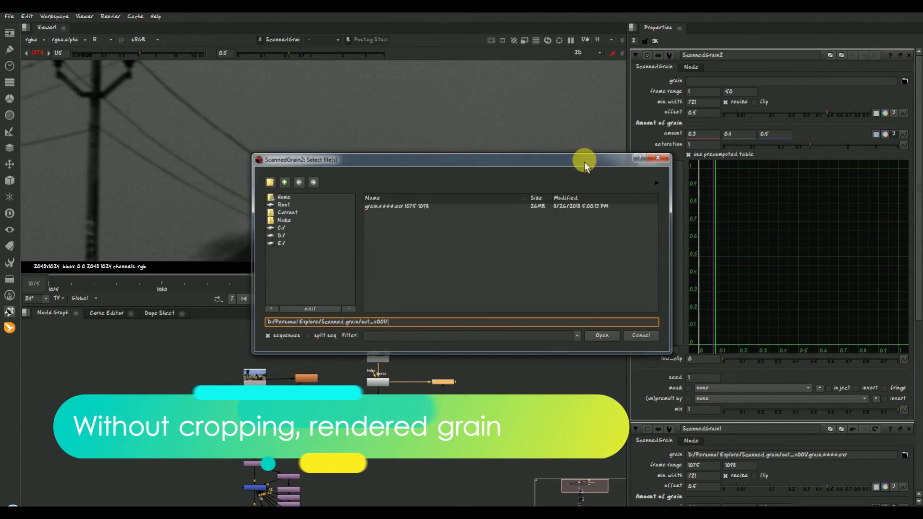
{"action": "left_click", "coordinate": [313, 183]}
{"action": "double_click", "coordinate": [394, 207]}
- View ScannedGrain2 and set its red, green and blue grain amounts to 1
{"action": "left_click", "coordinate": [452, 383]}
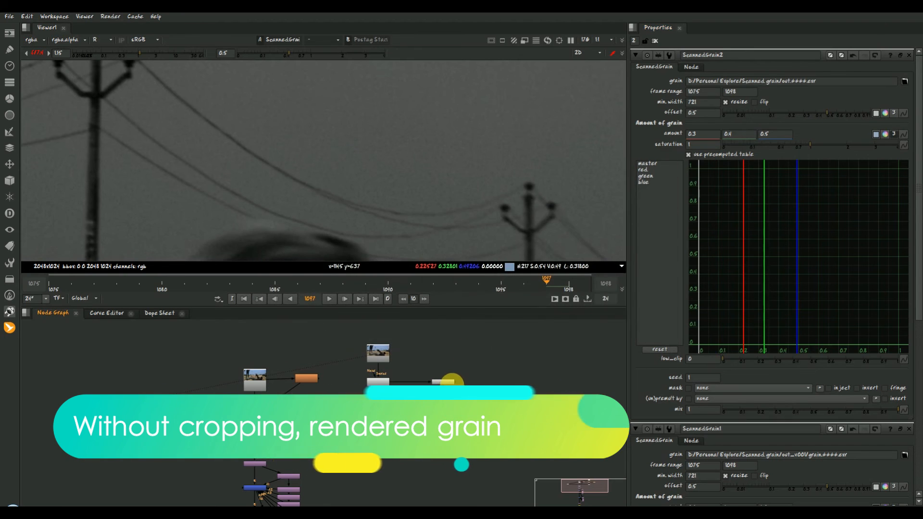
{"action": "key", "text": "1"}
{"action": "scroll", "coordinate": [421, 163], "scroll_direction": "down", "scroll_amount": 4}
{"action": "left_click", "coordinate": [715, 136]}
{"action": "type", "text": "1"}
{"action": "double_click", "coordinate": [744, 138]}
{"action": "type", "text": "1"}
{"action": "double_click", "coordinate": [777, 138]}
{"action": "type", "text": "1"}
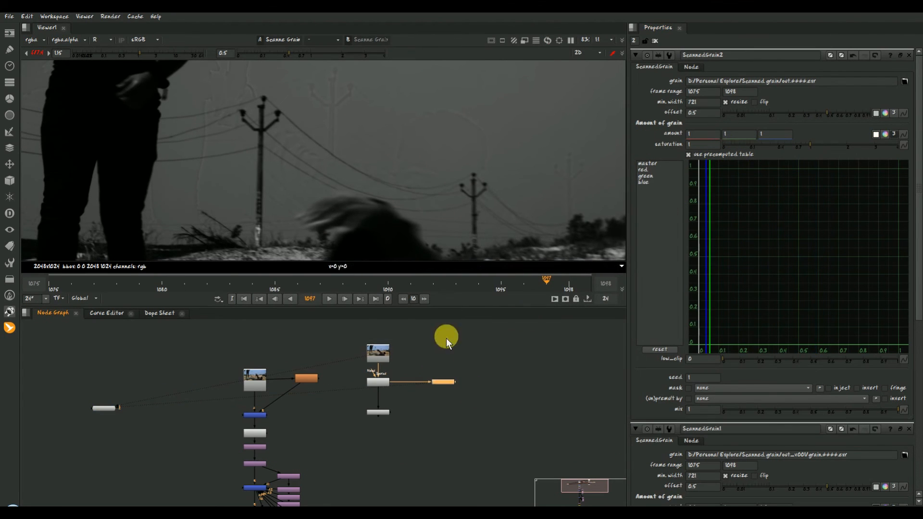
- Examine ScannedGrain2's result for ghosted image detail at frames 1086 and 1075
{"action": "scroll", "coordinate": [356, 159], "scroll_direction": "down", "scroll_amount": 2}
{"action": "scroll", "coordinate": [395, 126], "scroll_direction": "up", "scroll_amount": 4}
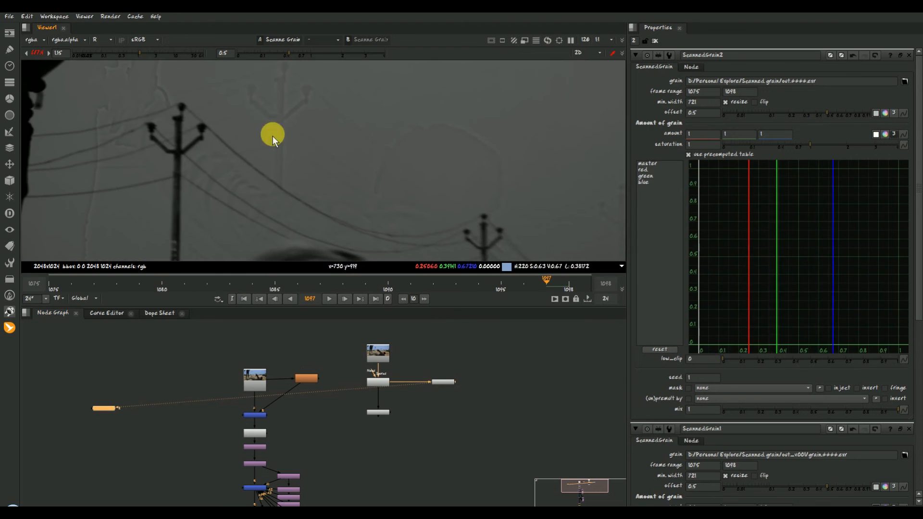
{"action": "left_click", "coordinate": [299, 280]}
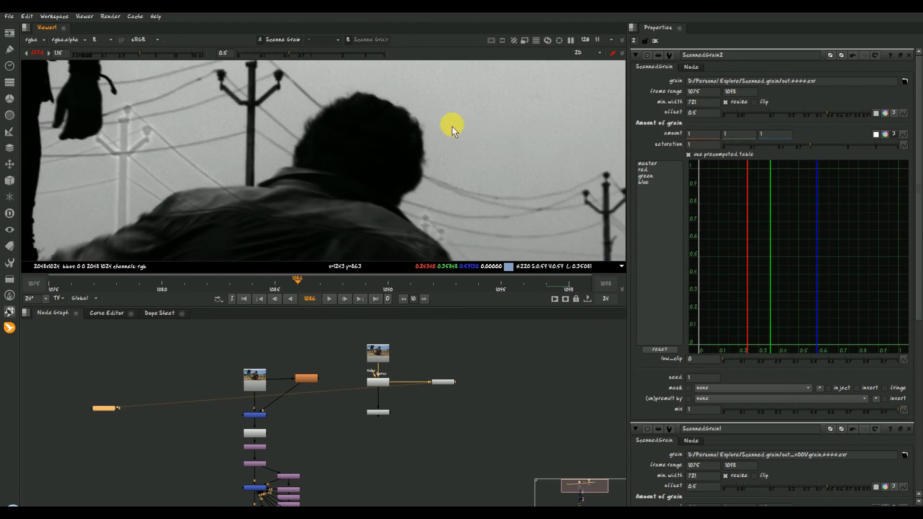
{"action": "scroll", "coordinate": [340, 171], "scroll_direction": "up", "scroll_amount": 2}
{"action": "scroll", "coordinate": [380, 177], "scroll_direction": "down", "scroll_amount": 3}
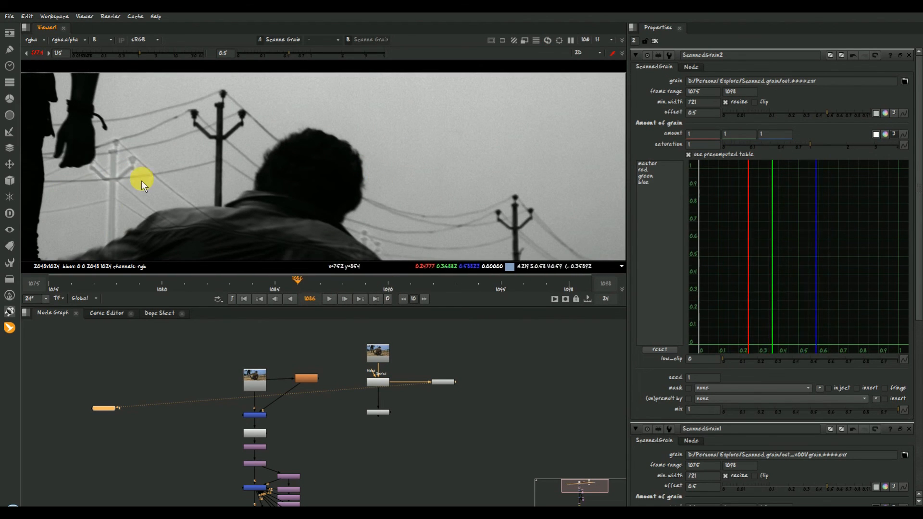
{"action": "left_click", "coordinate": [533, 286]}
{"action": "left_click_drag", "start_coordinate": [534, 286], "coordinate": [49, 339]}
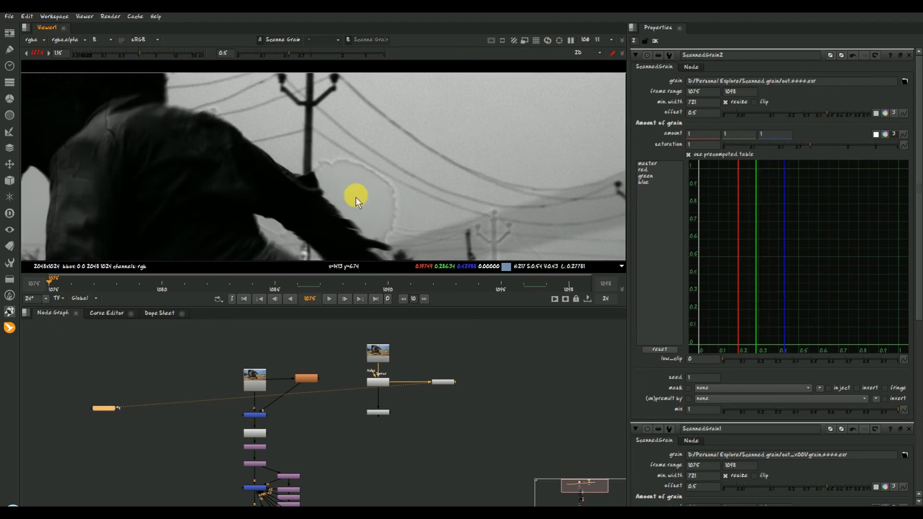
- Compare ScannedGrain2 with the original plate at frame 1075, checking the sky beside the man's arm
{"action": "left_click", "coordinate": [369, 357]}
{"action": "key", "text": "1"}
{"action": "left_click", "coordinate": [453, 383]}
{"action": "key", "text": "2"}
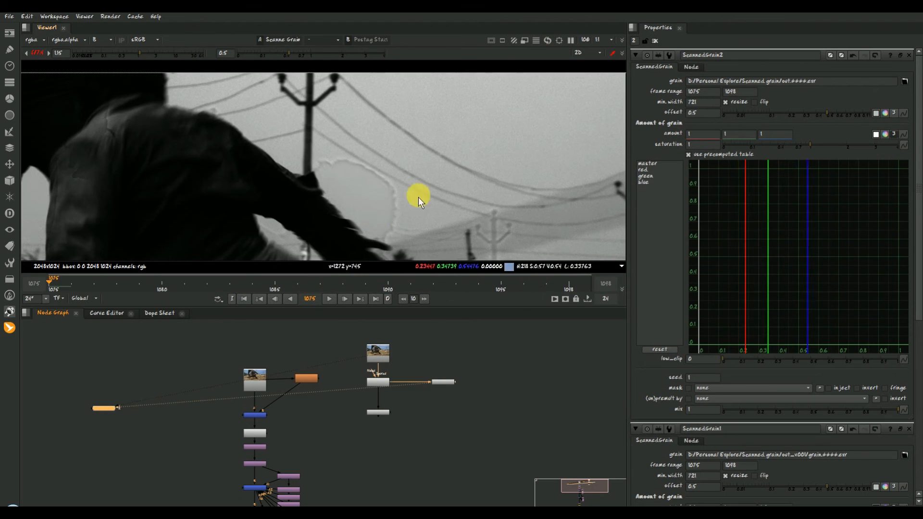
{"action": "scroll", "coordinate": [474, 136], "scroll_direction": "up", "scroll_amount": 3}
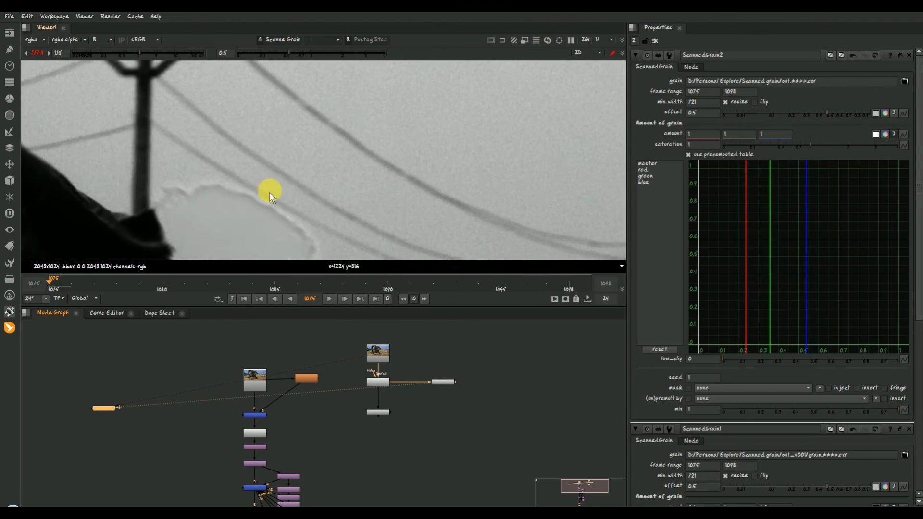
{"action": "scroll", "coordinate": [269, 192], "scroll_direction": "down", "scroll_amount": 3}
- Open the properties of the ScannedGrain1 node
{"action": "scroll", "coordinate": [329, 433], "scroll_direction": "down", "scroll_amount": 3}
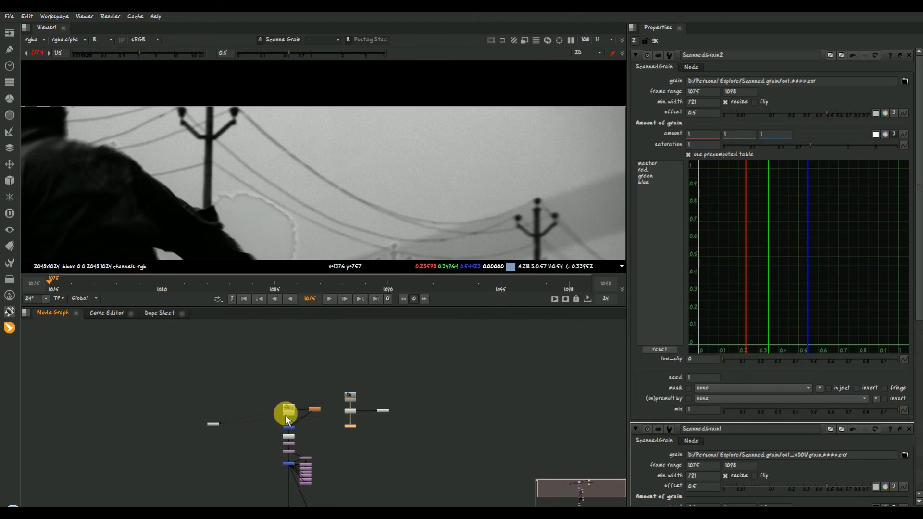
{"action": "scroll", "coordinate": [342, 431], "scroll_direction": "up", "scroll_amount": 5}
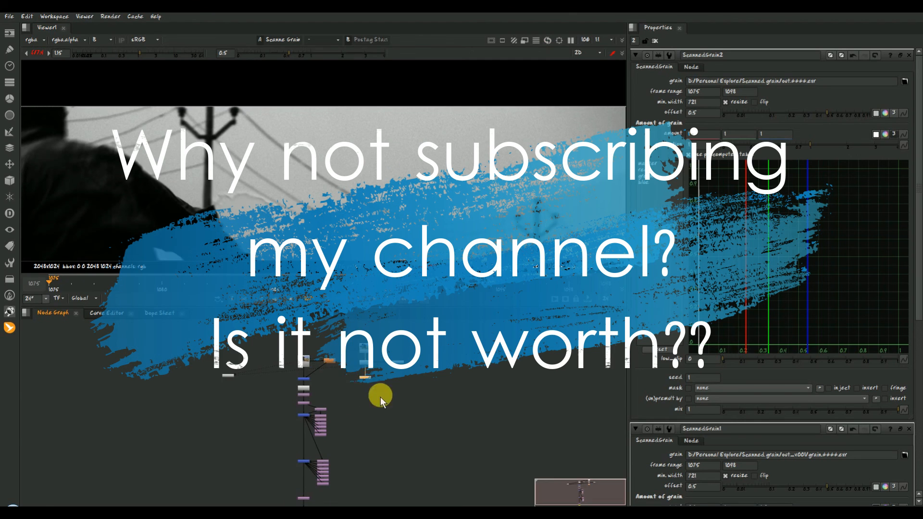
{"action": "scroll", "coordinate": [365, 371], "scroll_direction": "up", "scroll_amount": 3}
{"action": "double_click", "coordinate": [353, 431]}
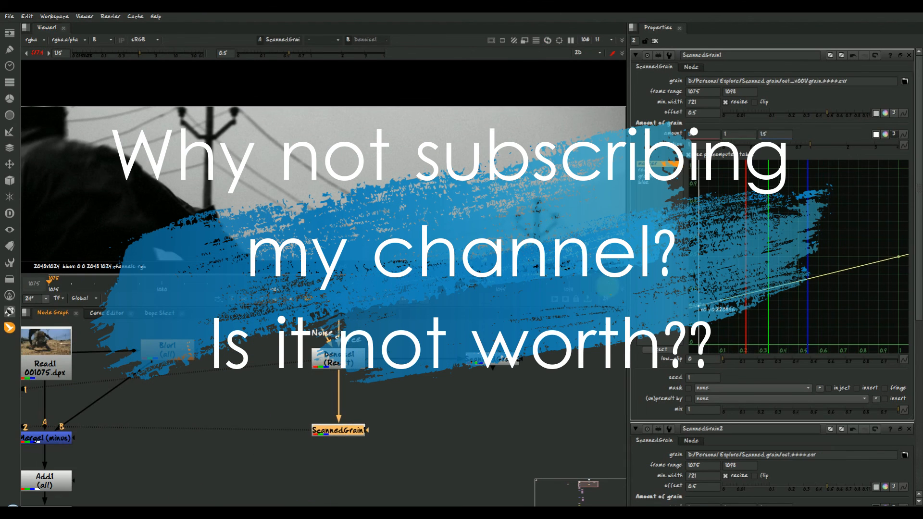